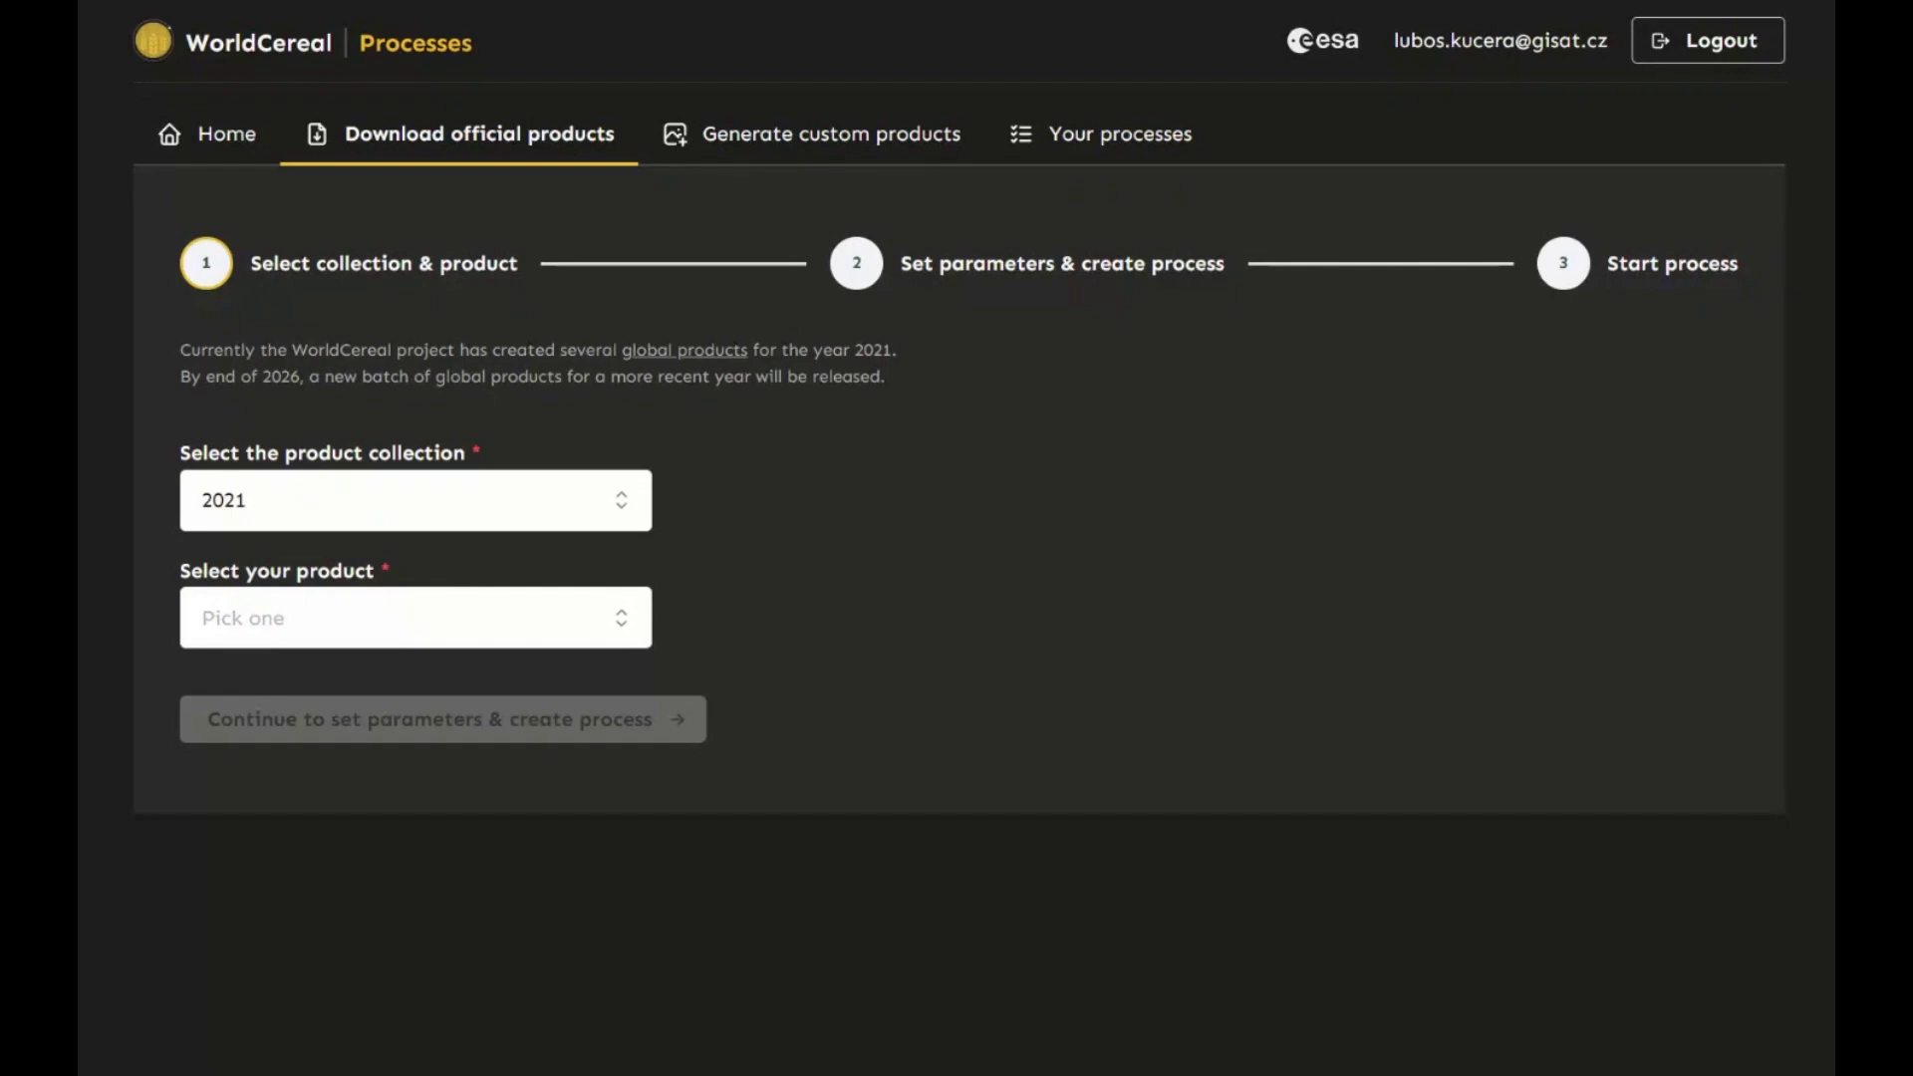
# Choose the Temporary crops product from the 2021 collection and continue to the process parameters
pyautogui.click(543, 637)
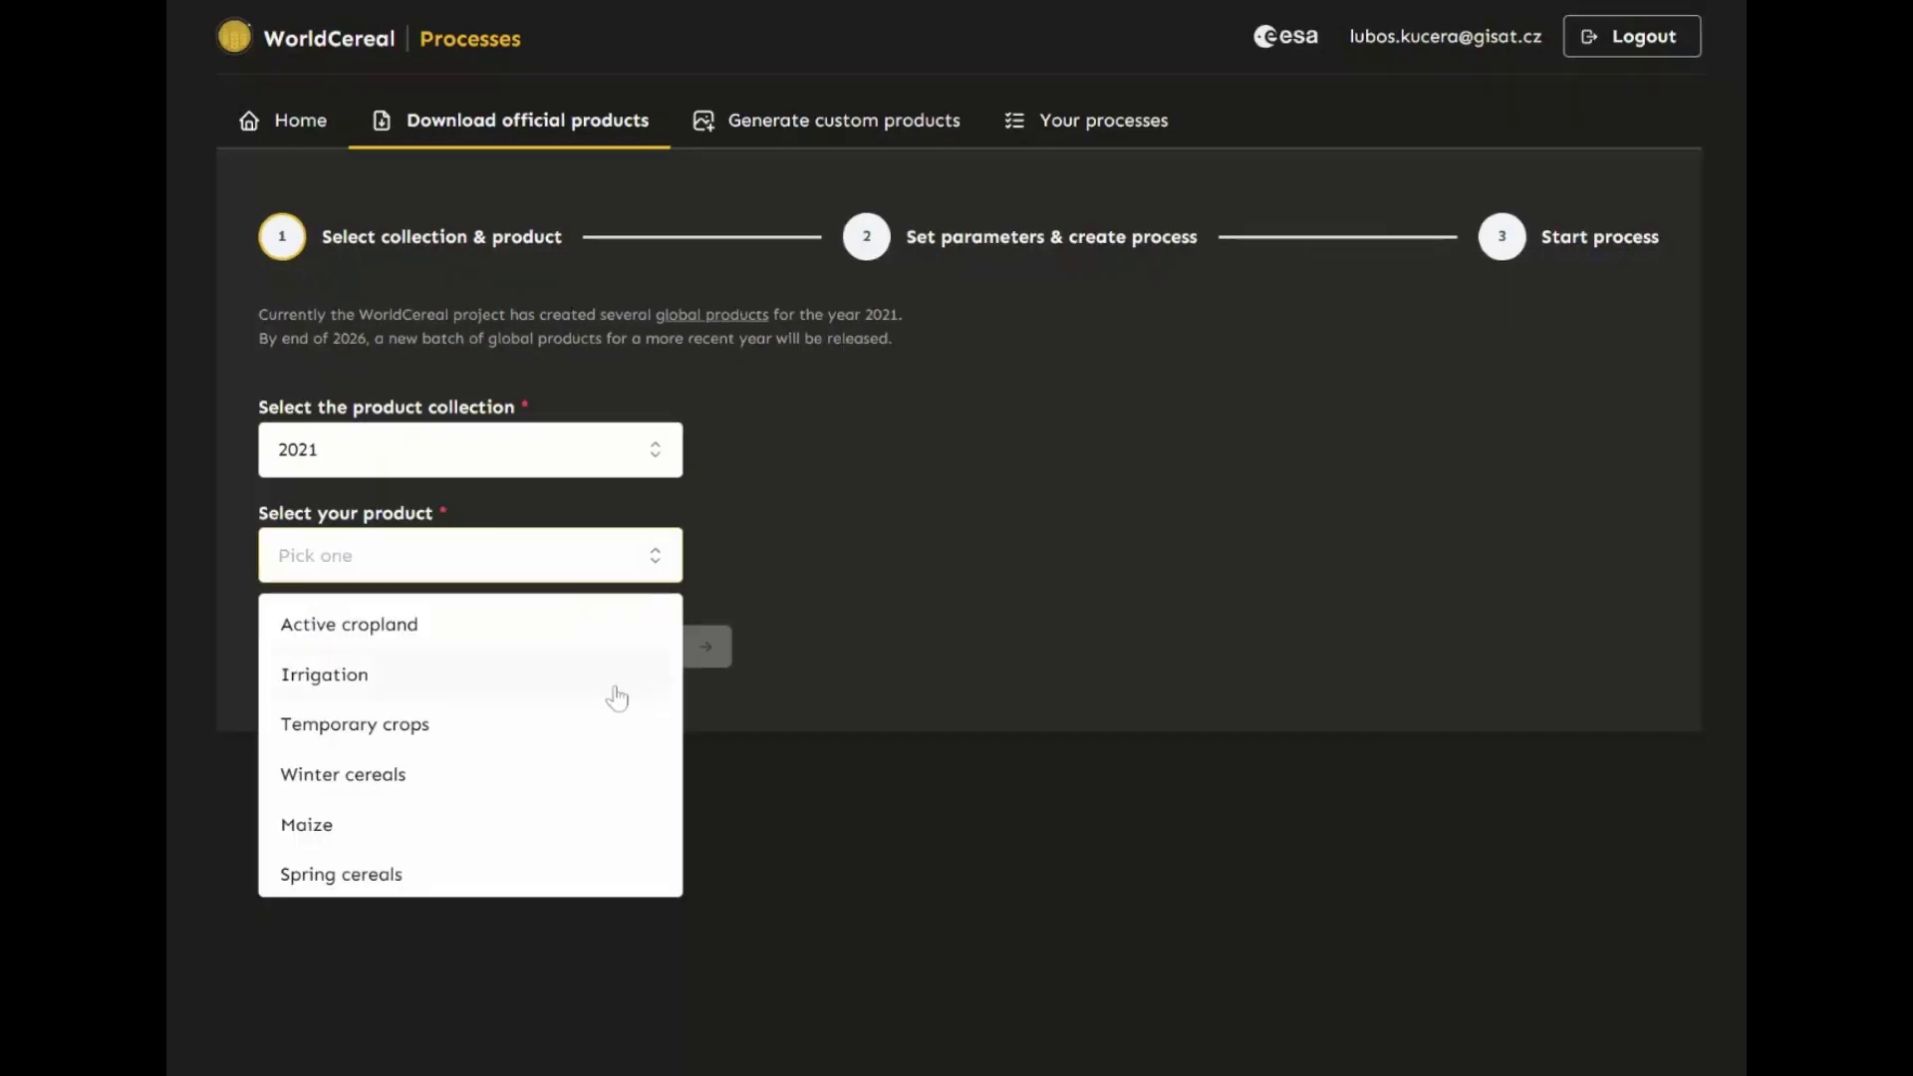
pyautogui.click(439, 726)
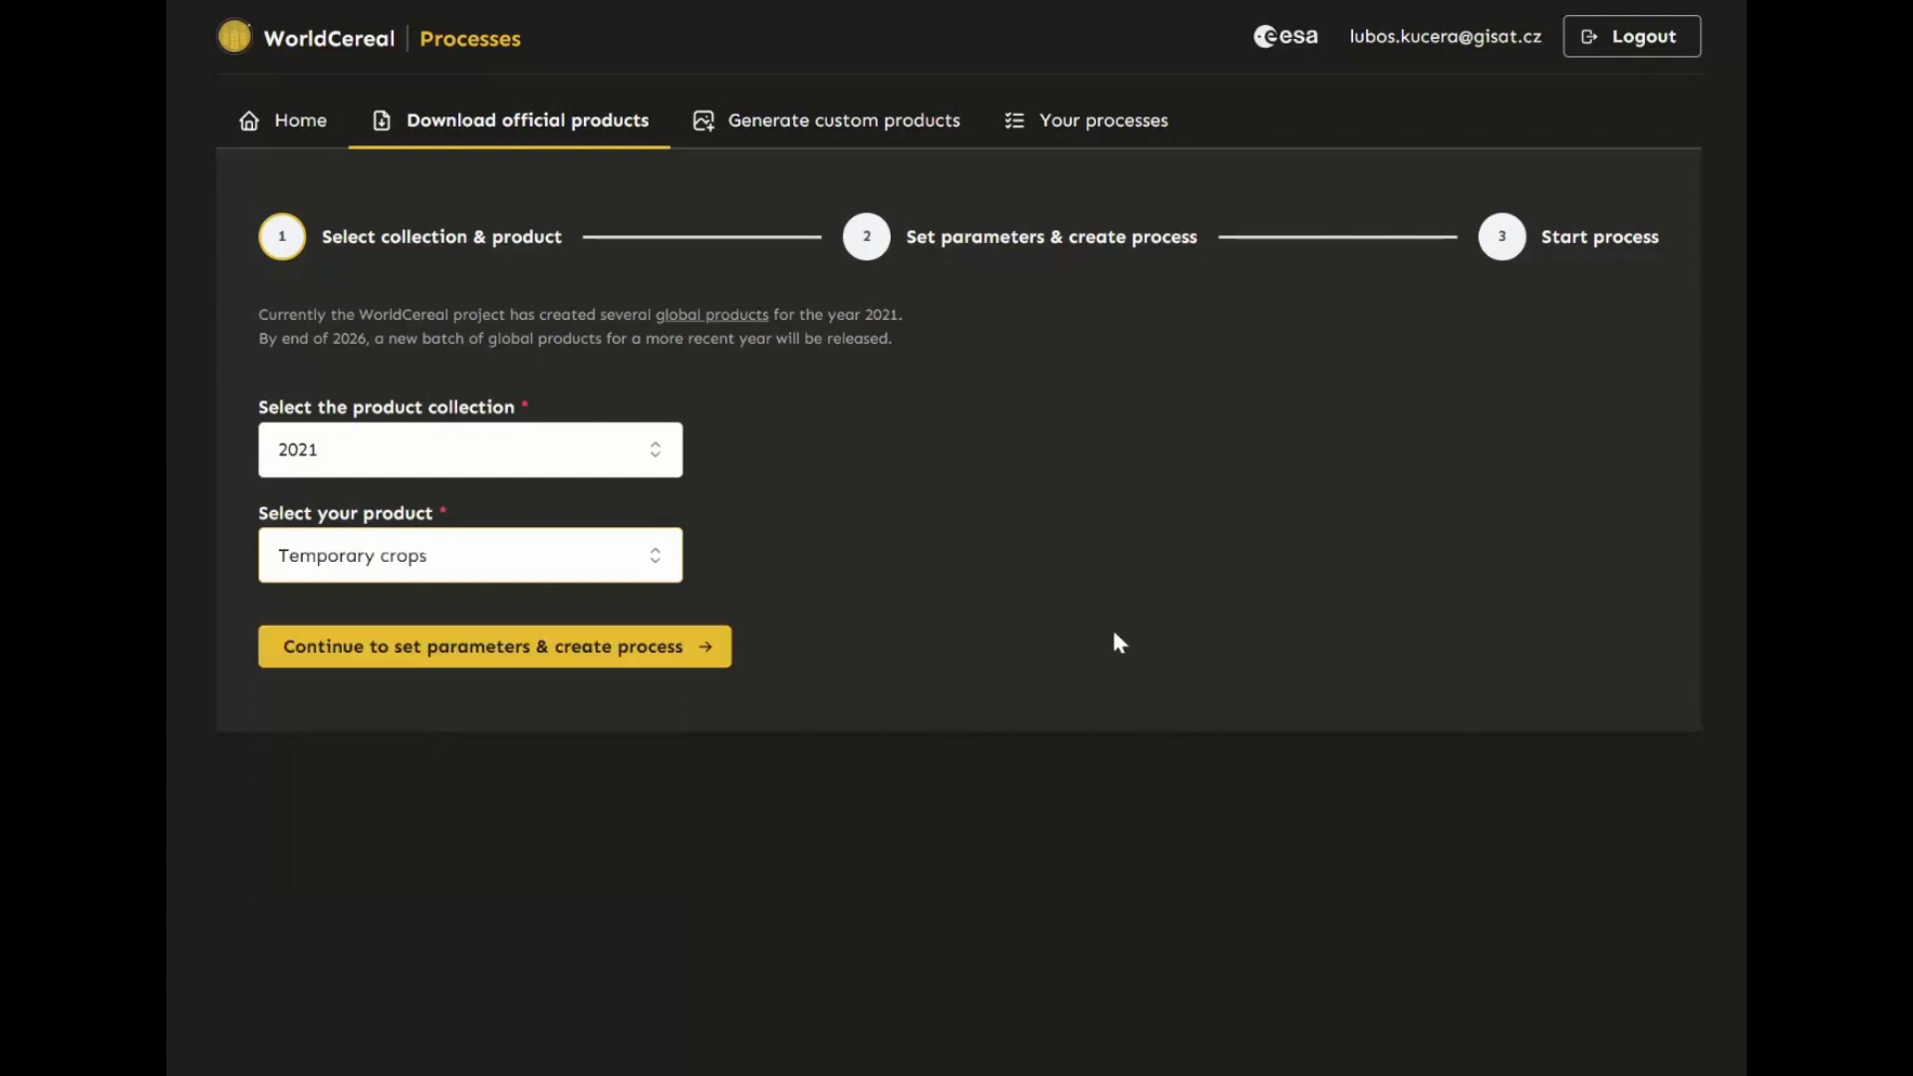
pyautogui.click(608, 658)
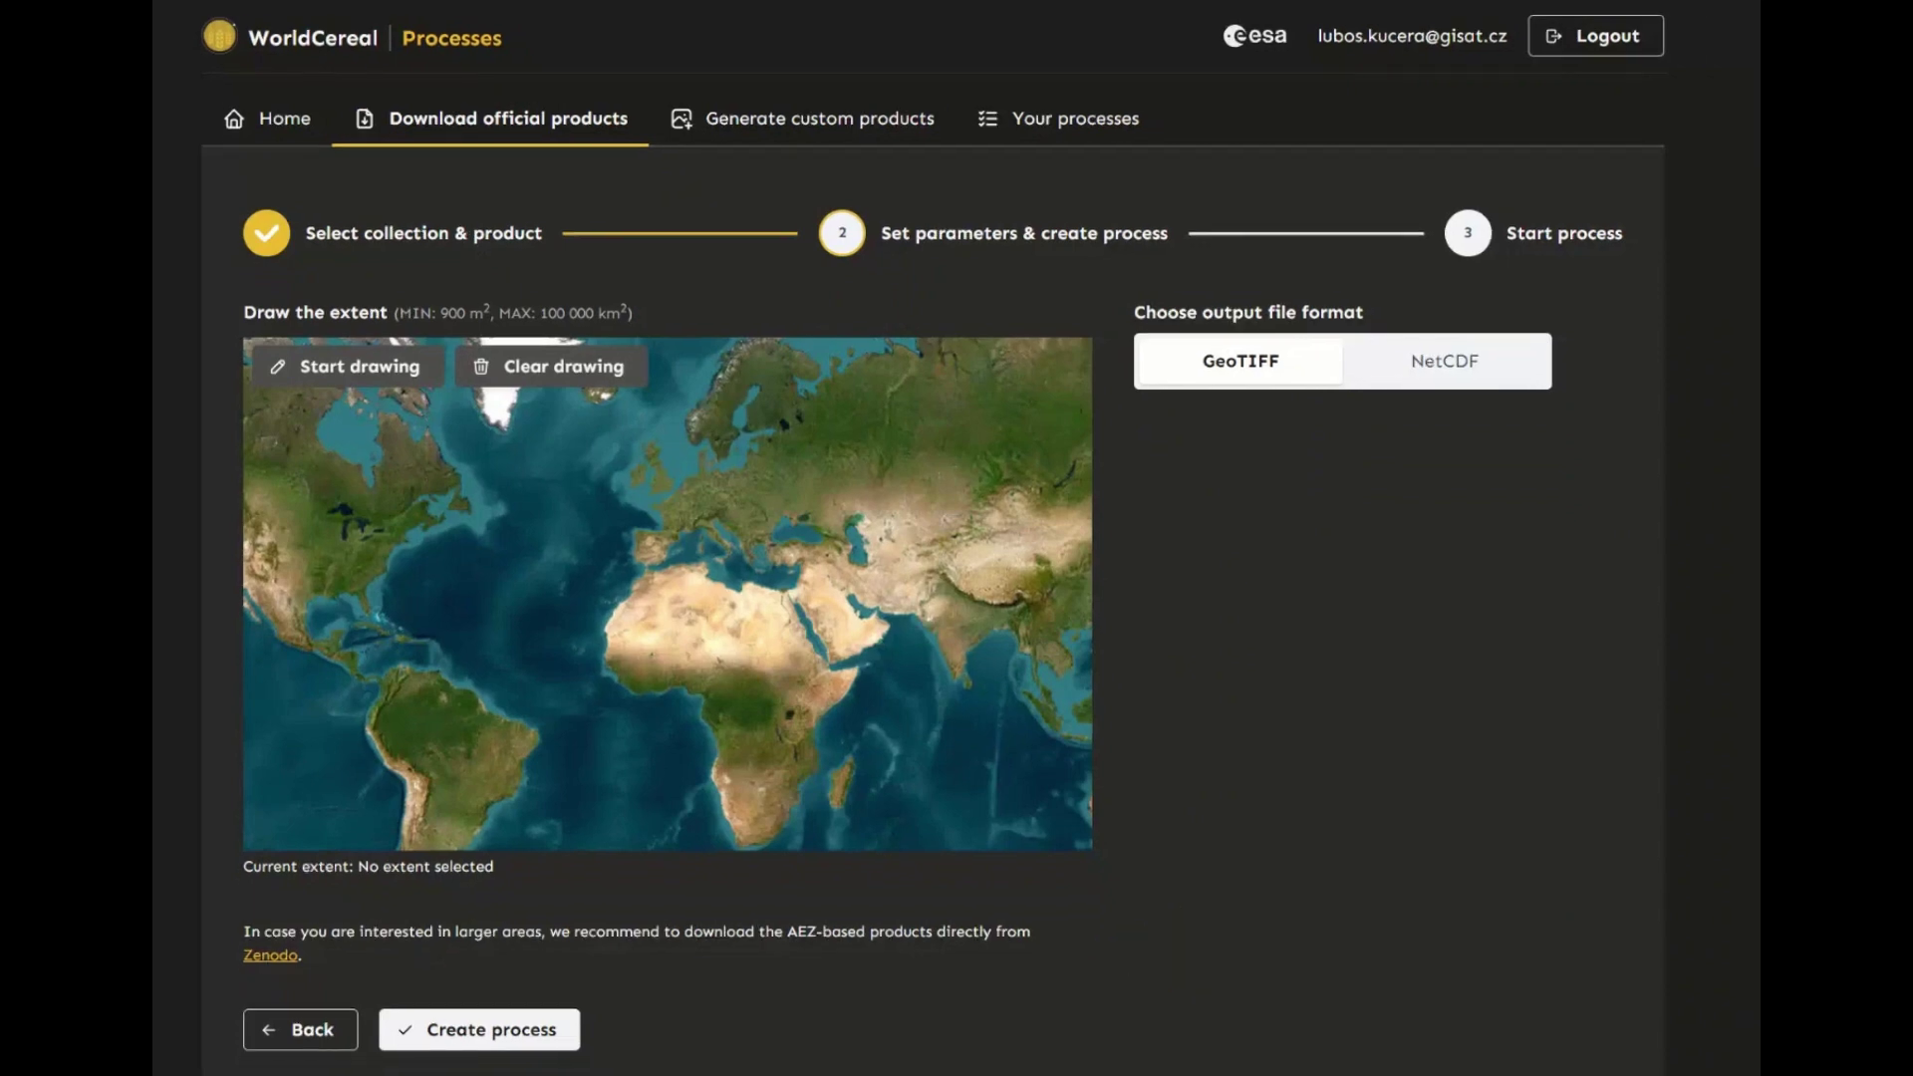
# Outline a rectangular extent of about 97,200 km² over Hungary and create the download process with GeoTIFF output
pyautogui.scroll(4, 687, 602)
pyautogui.scroll(2, 687, 603)
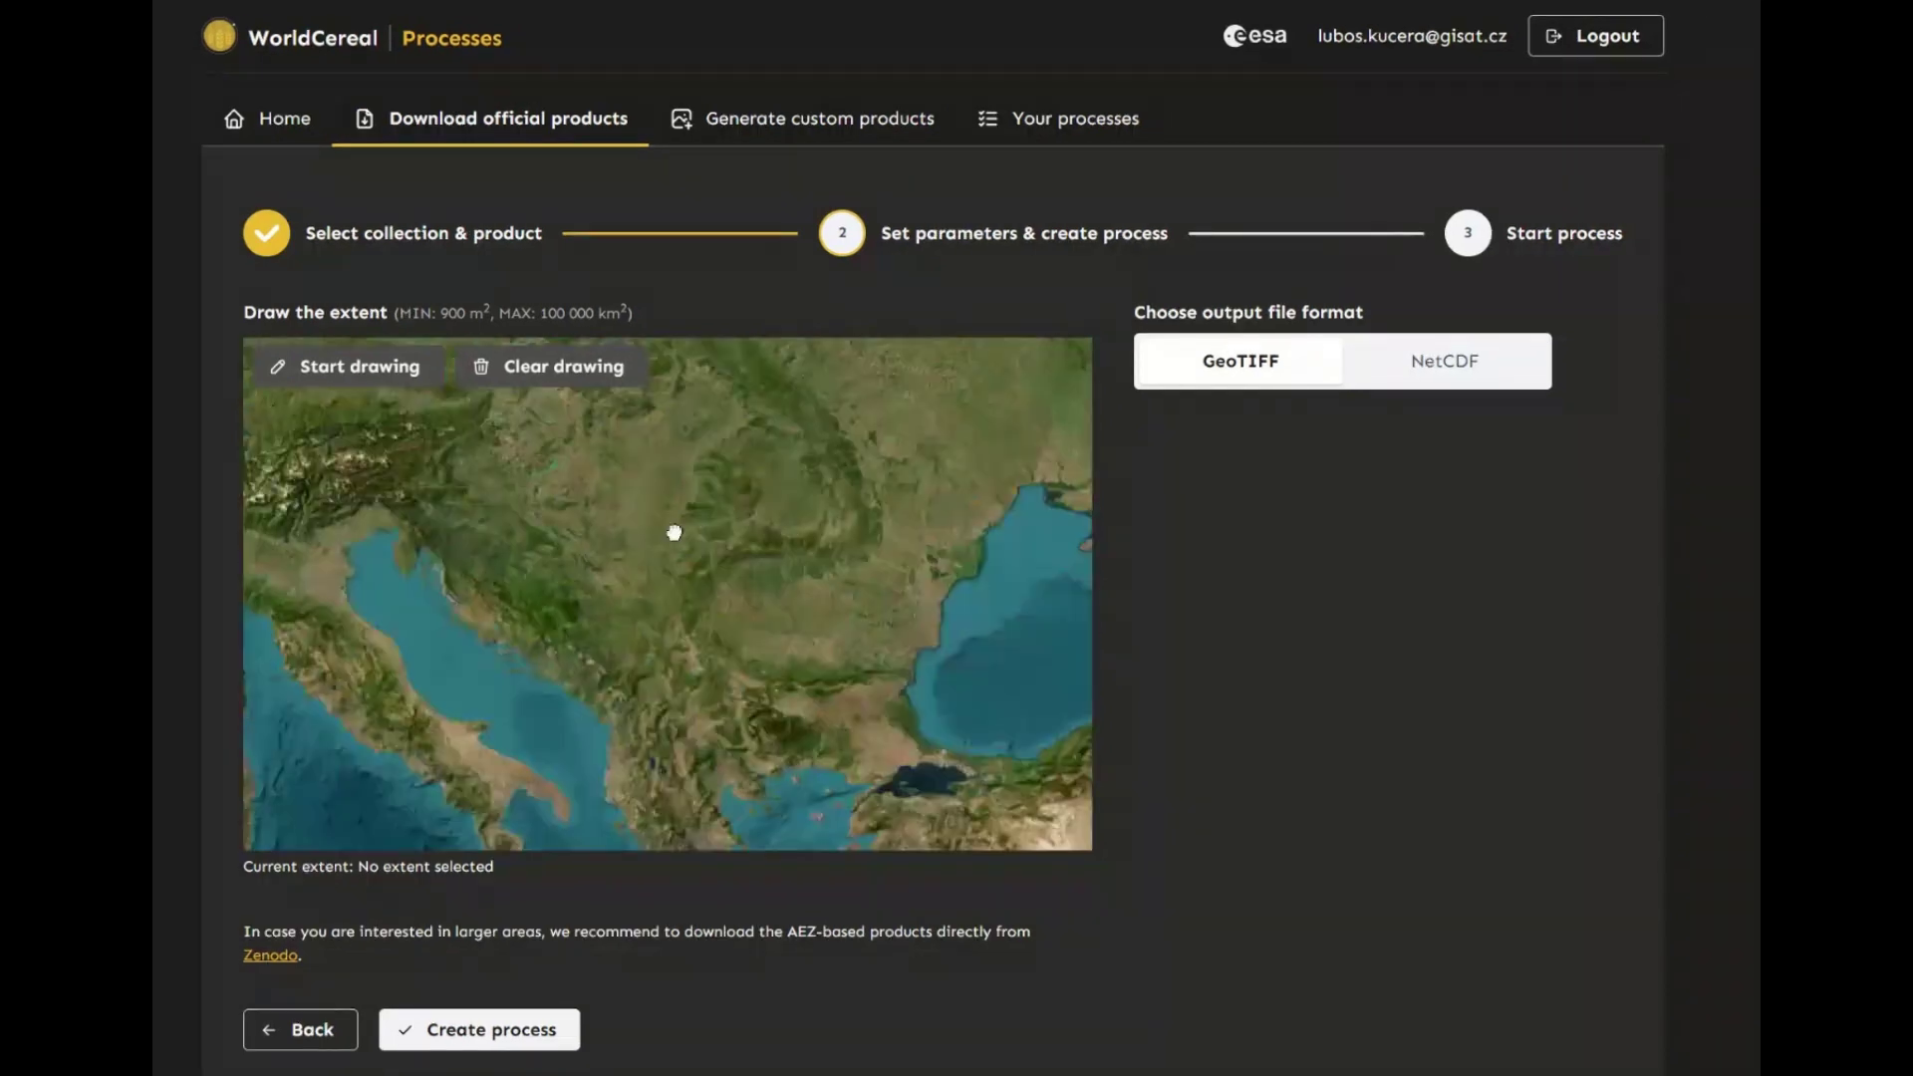
pyautogui.scroll(2, 340, 504)
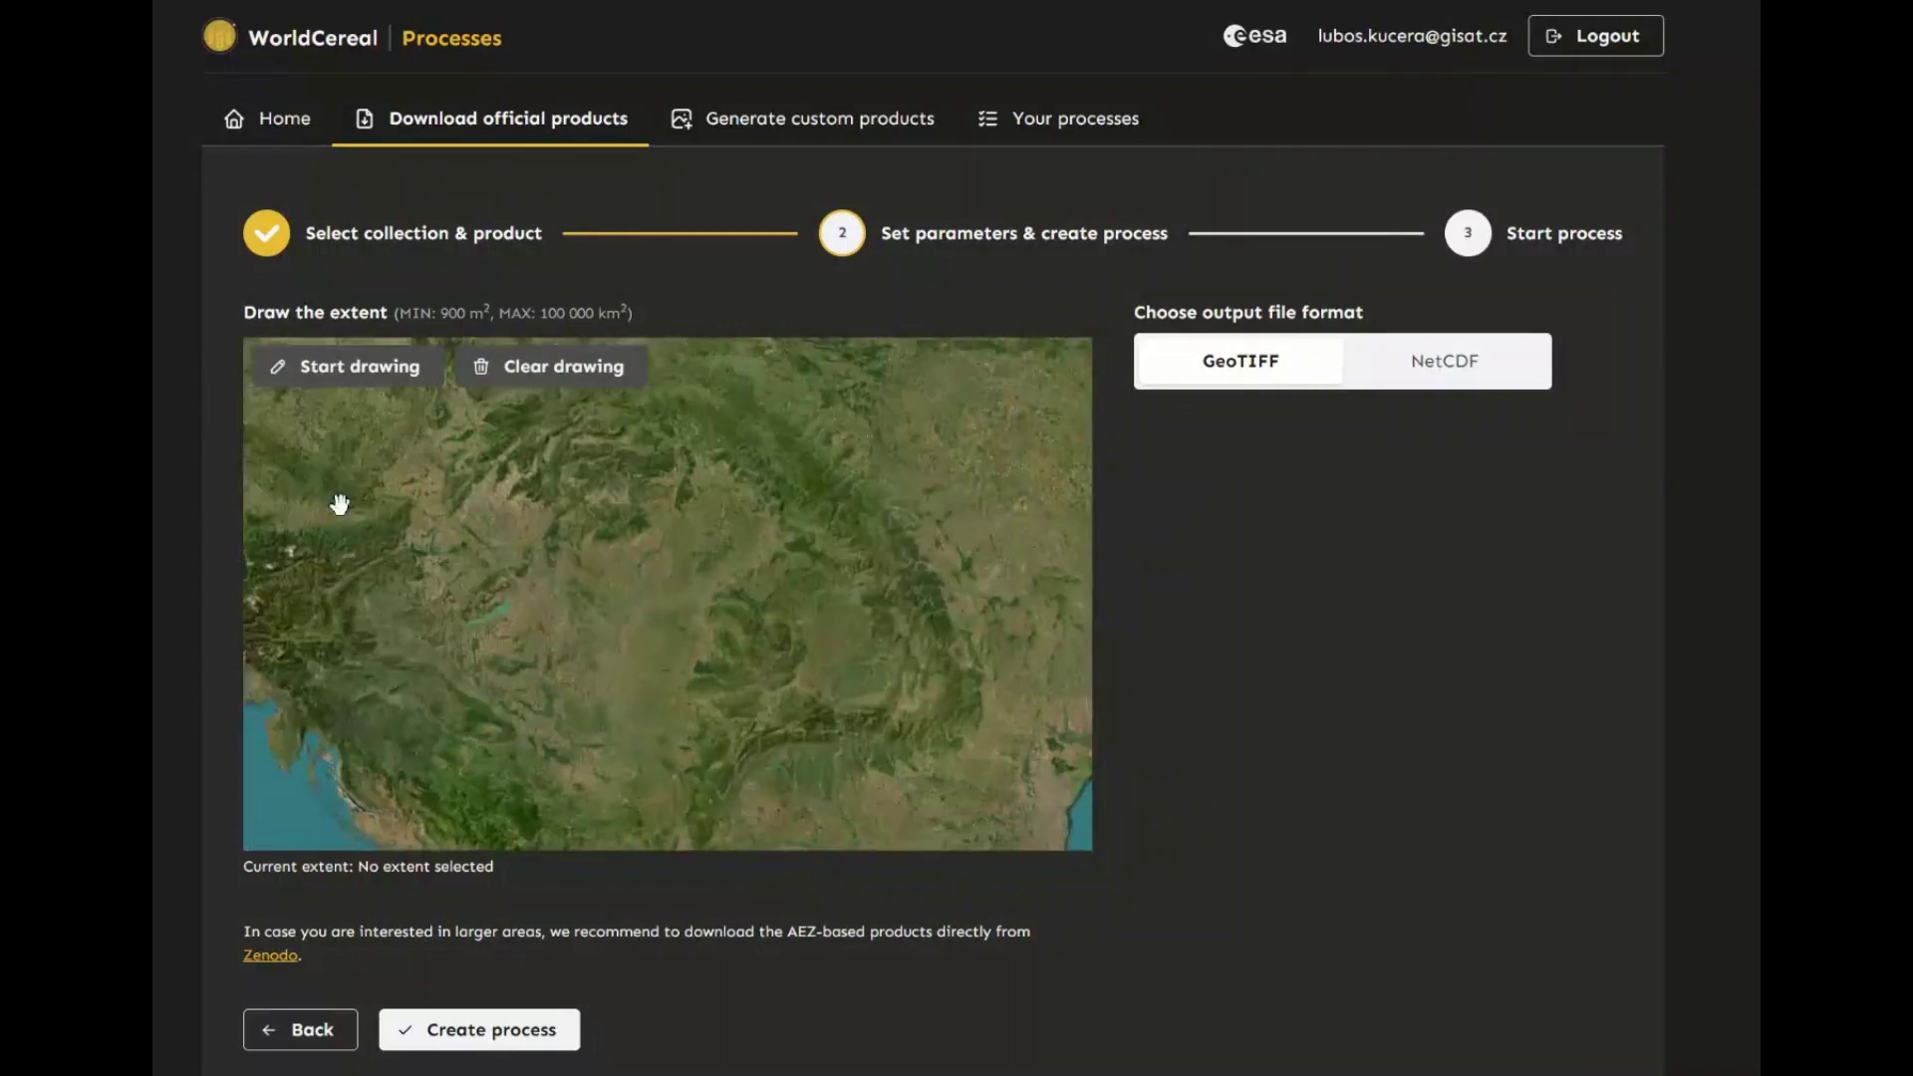
pyautogui.click(339, 366)
pyautogui.moveTo(486, 509)
pyautogui.mouseDown()
pyautogui.moveTo(934, 787)
pyautogui.moveTo(861, 724)
pyautogui.mouseUp()
pyautogui.moveTo(826, 648); pyautogui.dragTo(649, 620)
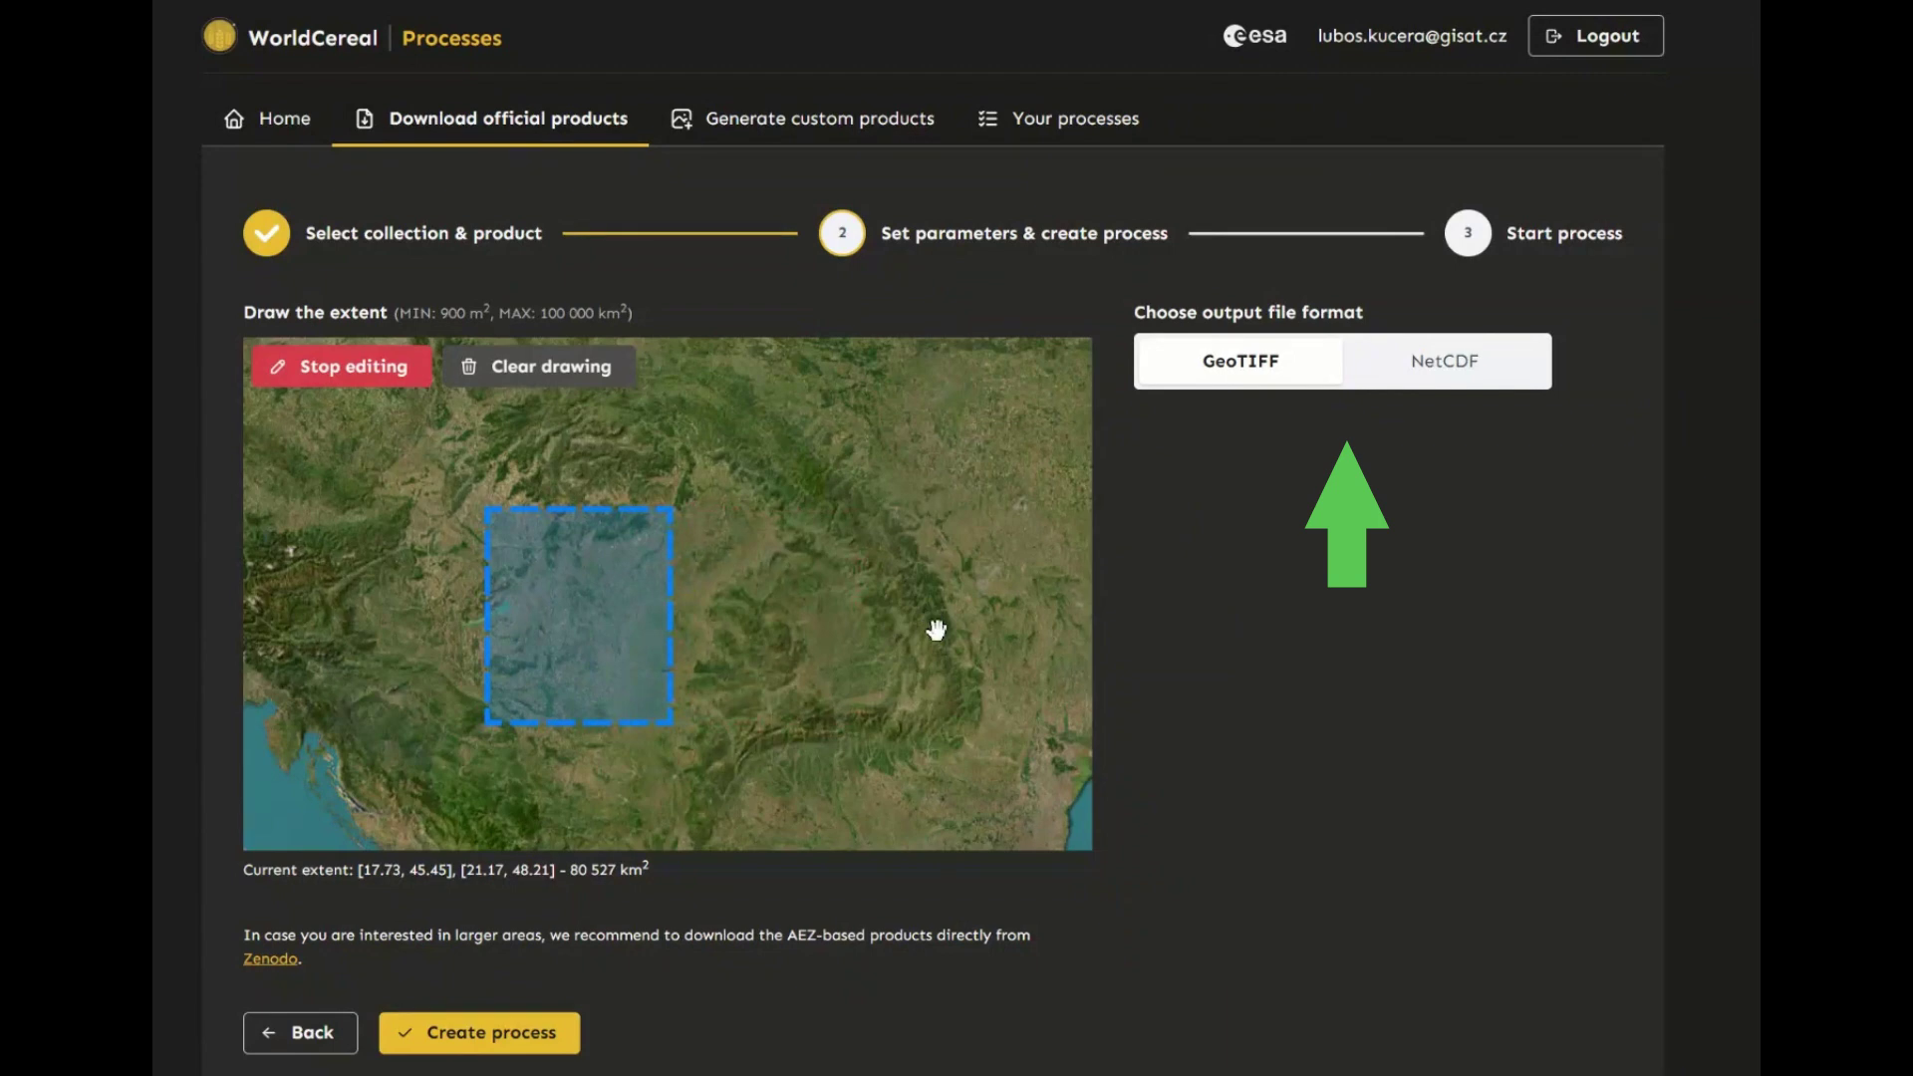
pyautogui.click(488, 1032)
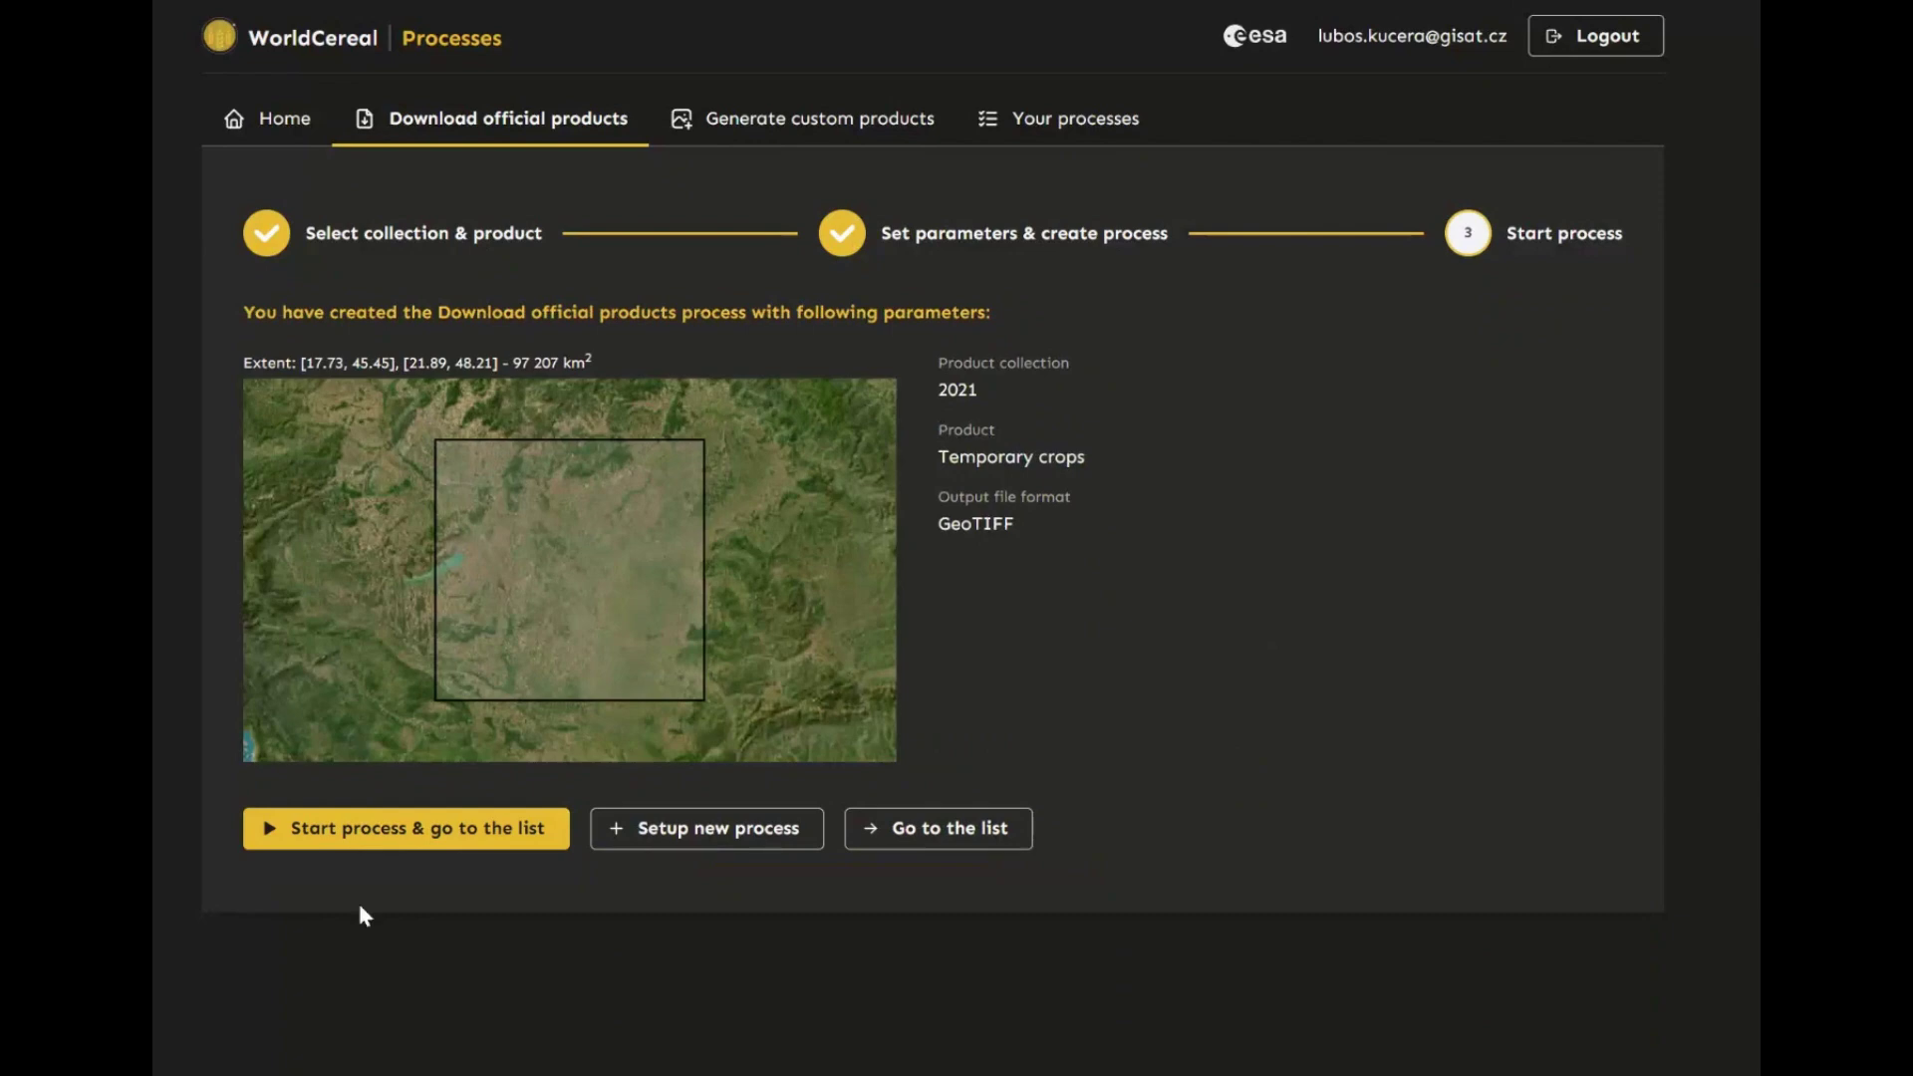
# Go to the process list and inspect the details of the newest download process and the finished one from 5. 3. 2025
pyautogui.click(948, 835)
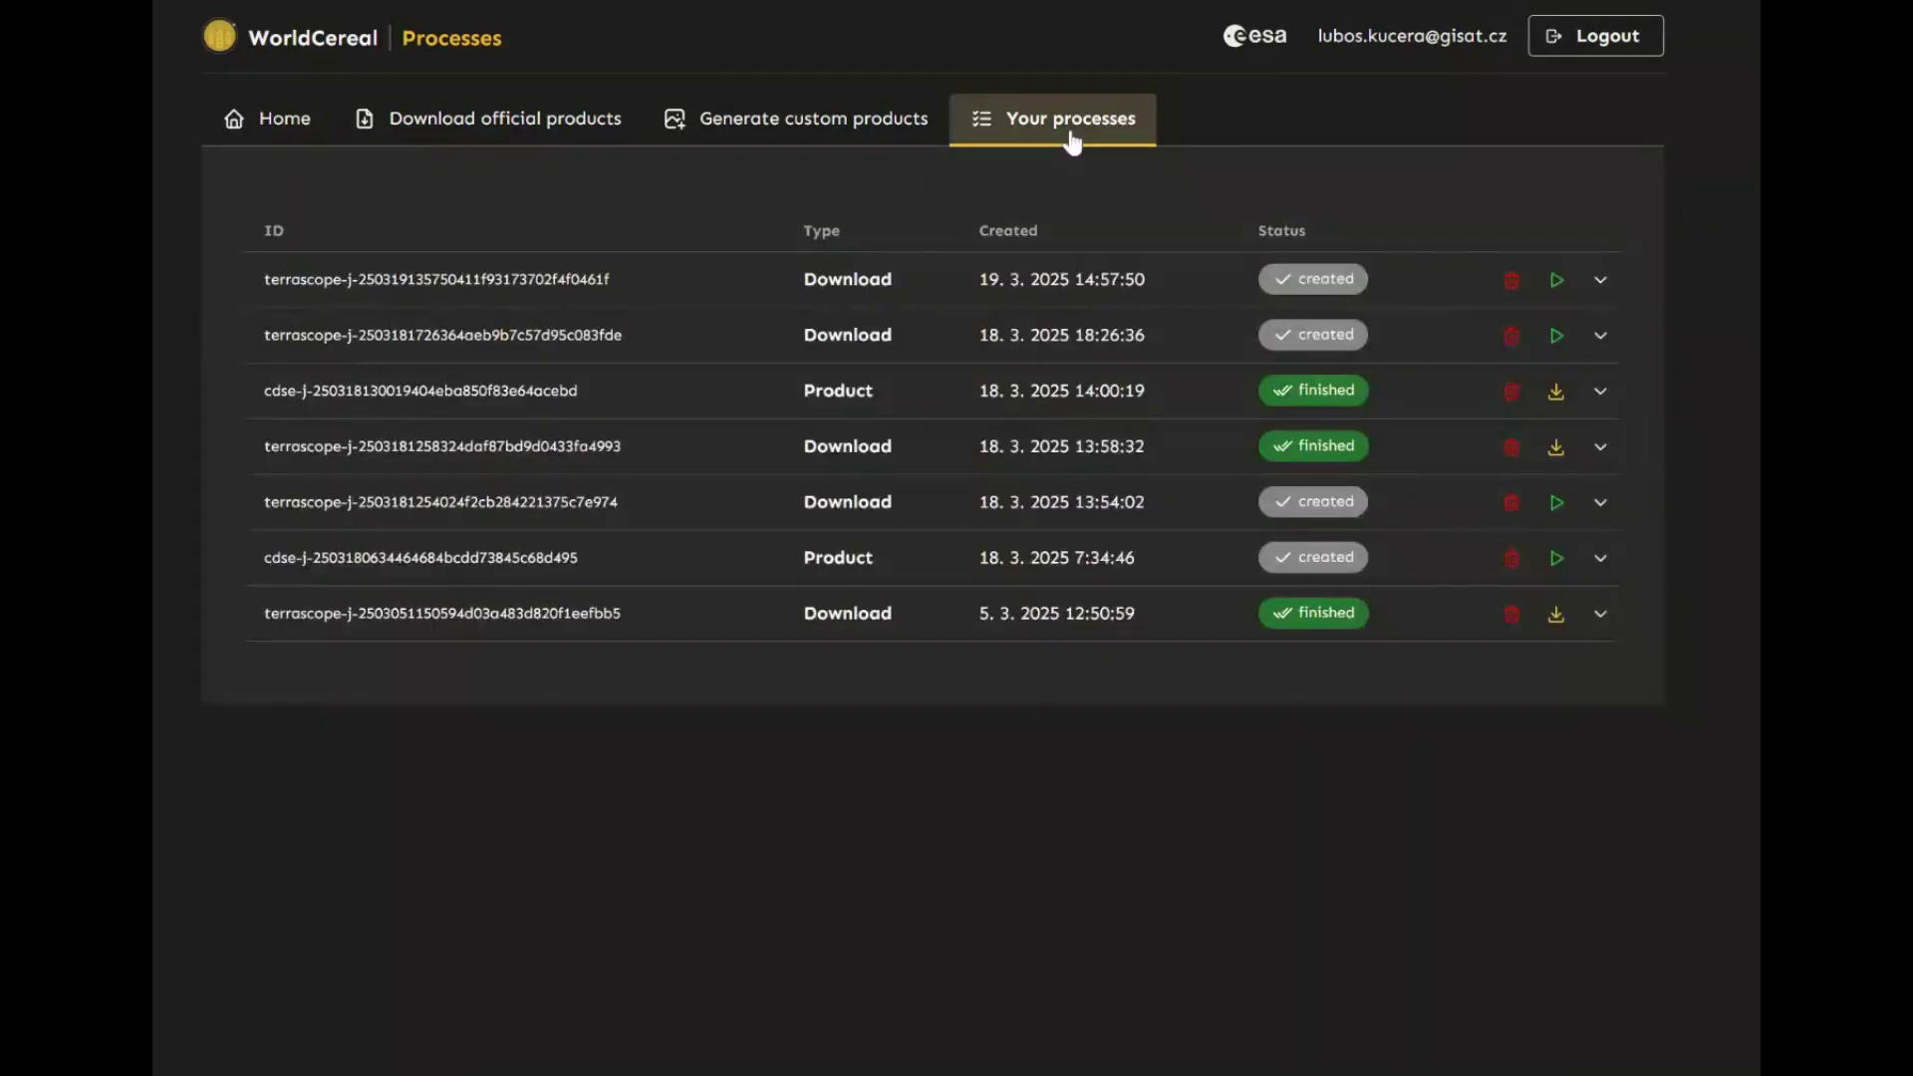
pyautogui.click(1600, 282)
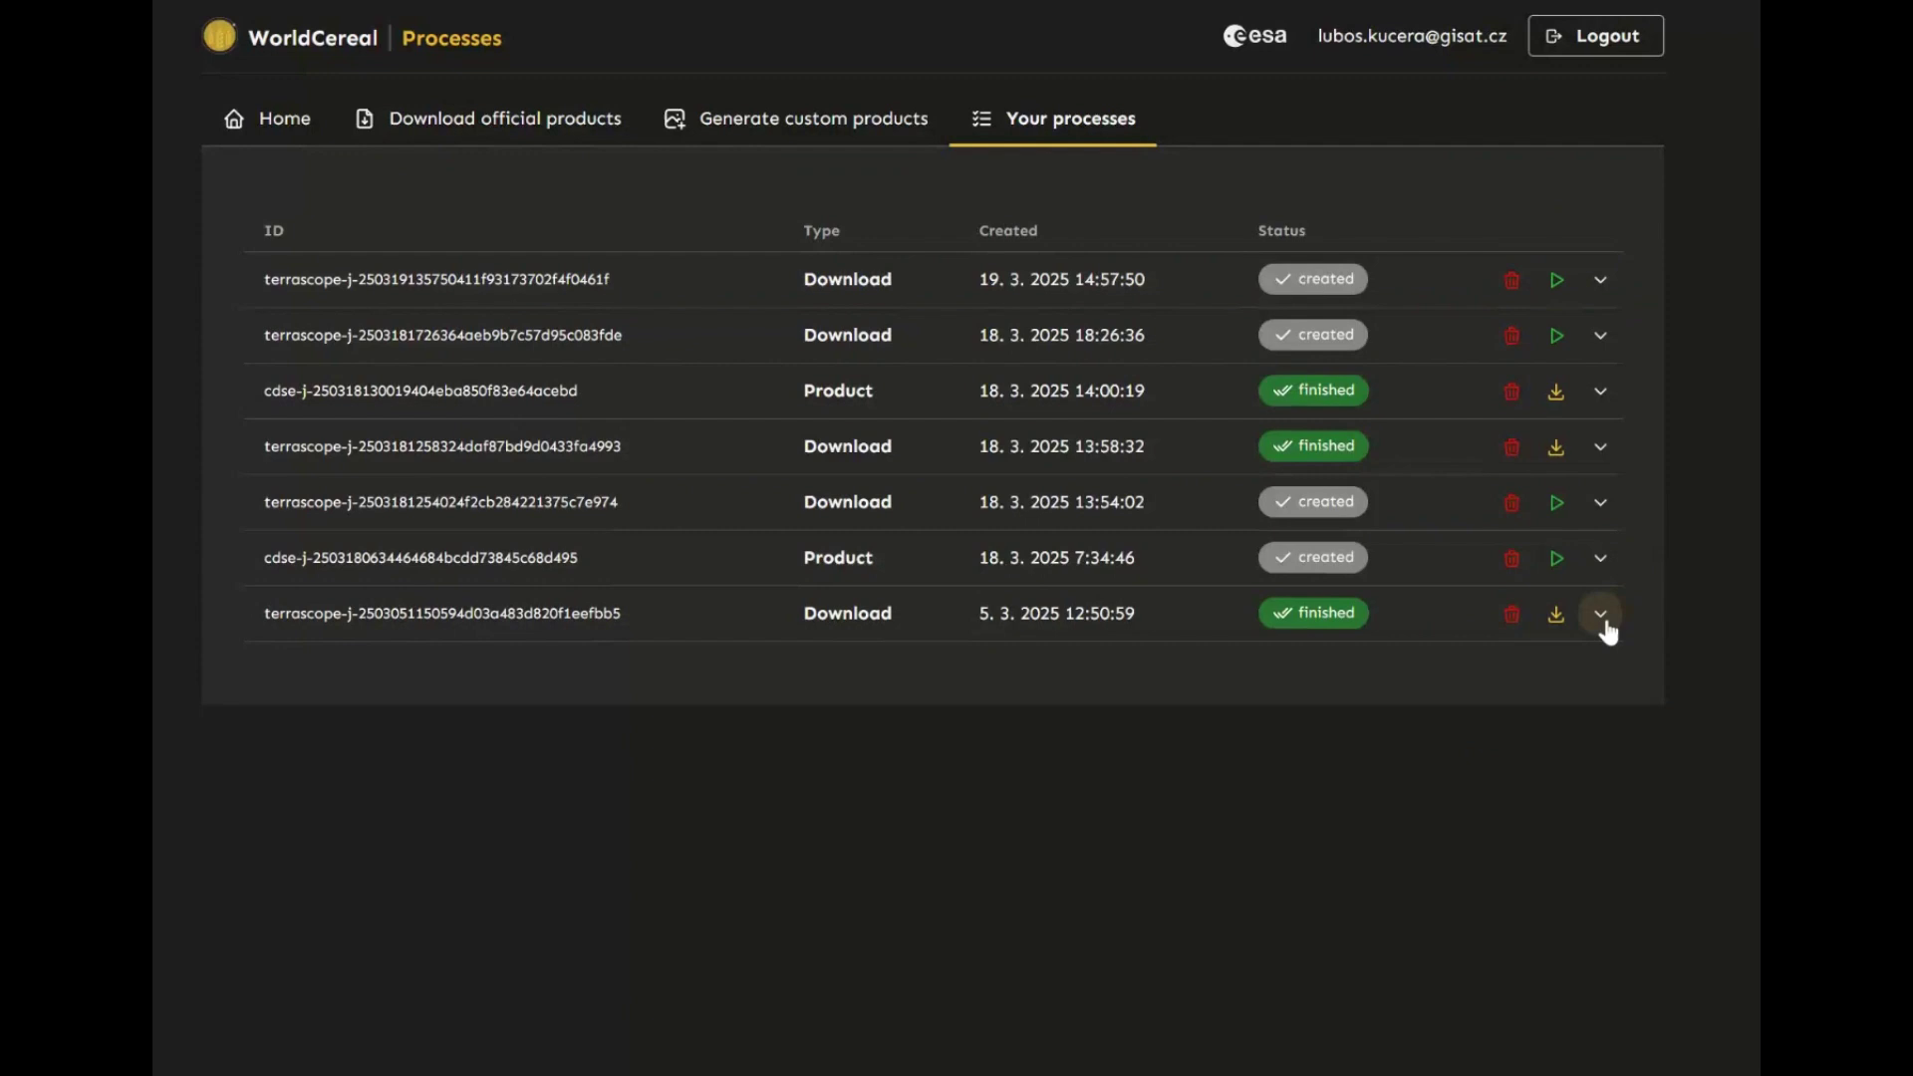
pyautogui.click(1603, 618)
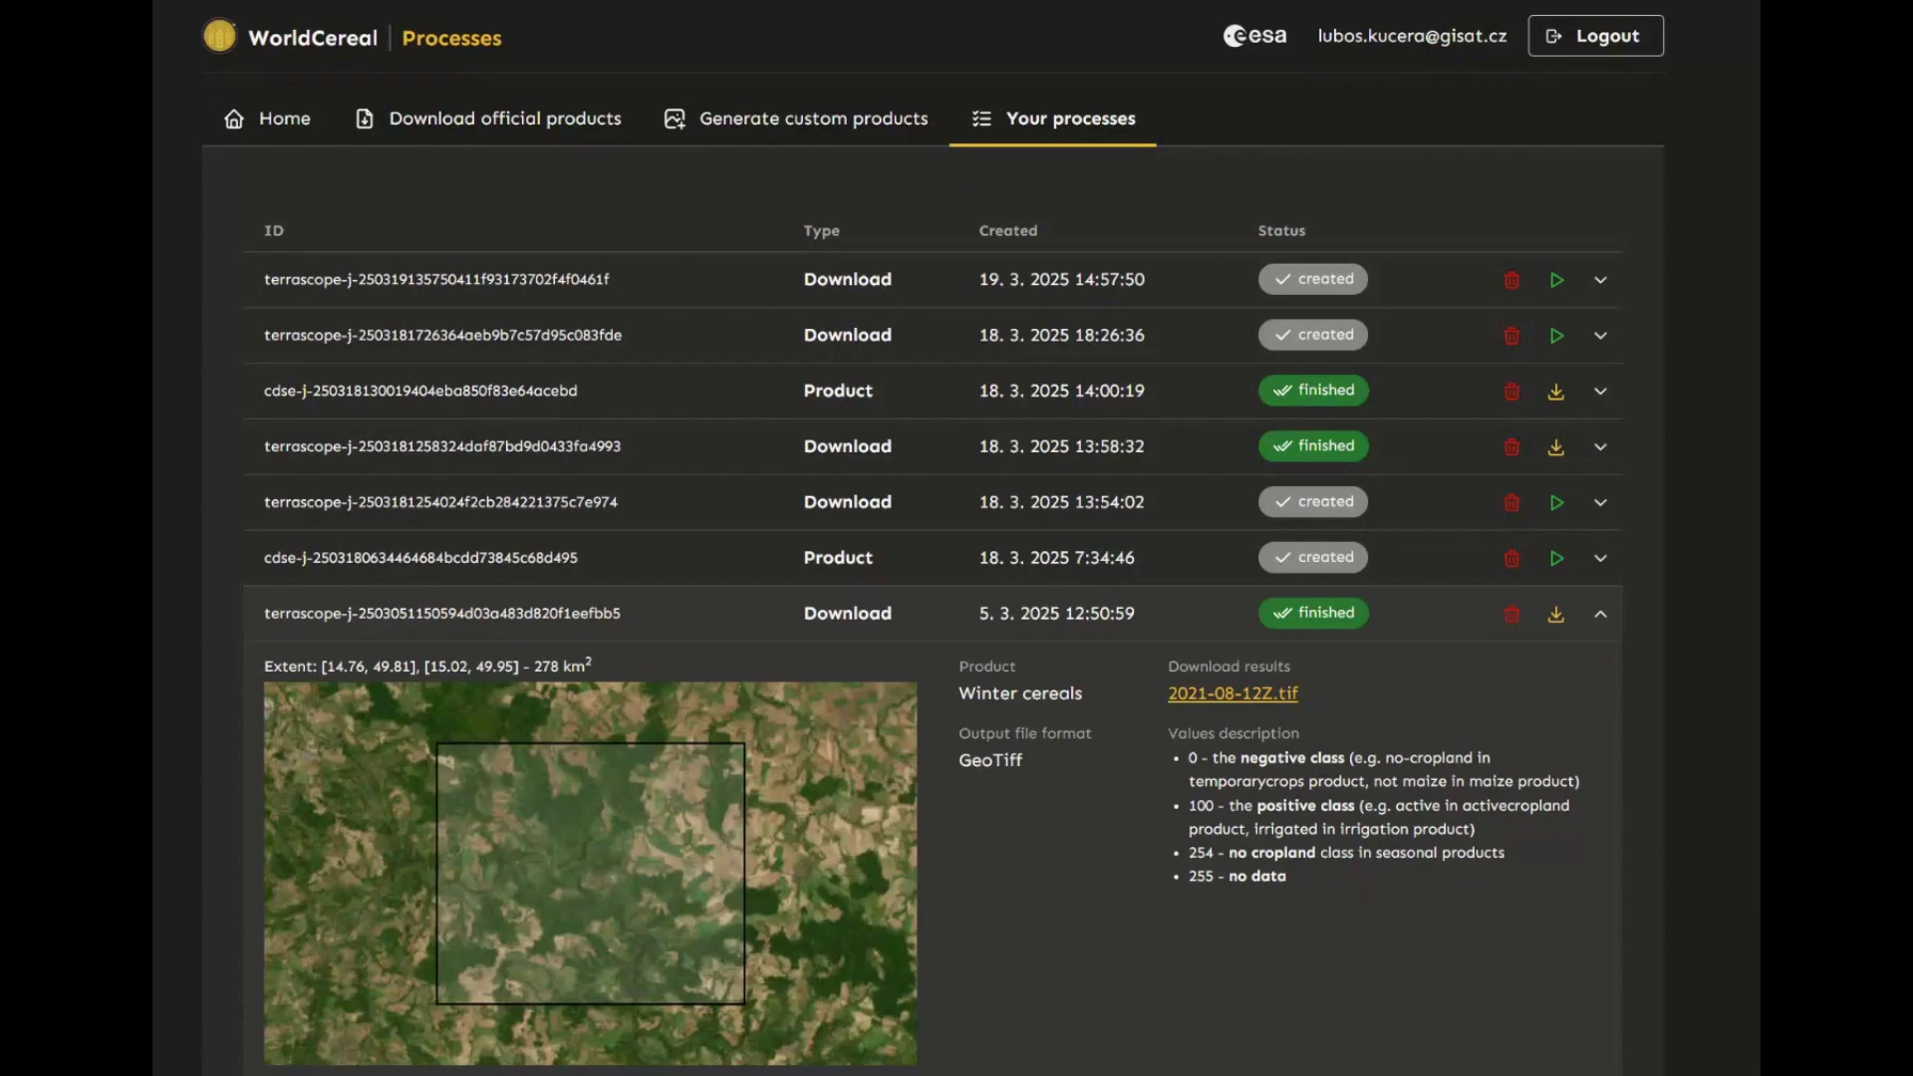
# Set up a custom product with the Cropland product and the Default model, and continue to its parameters
pyautogui.click(794, 120)
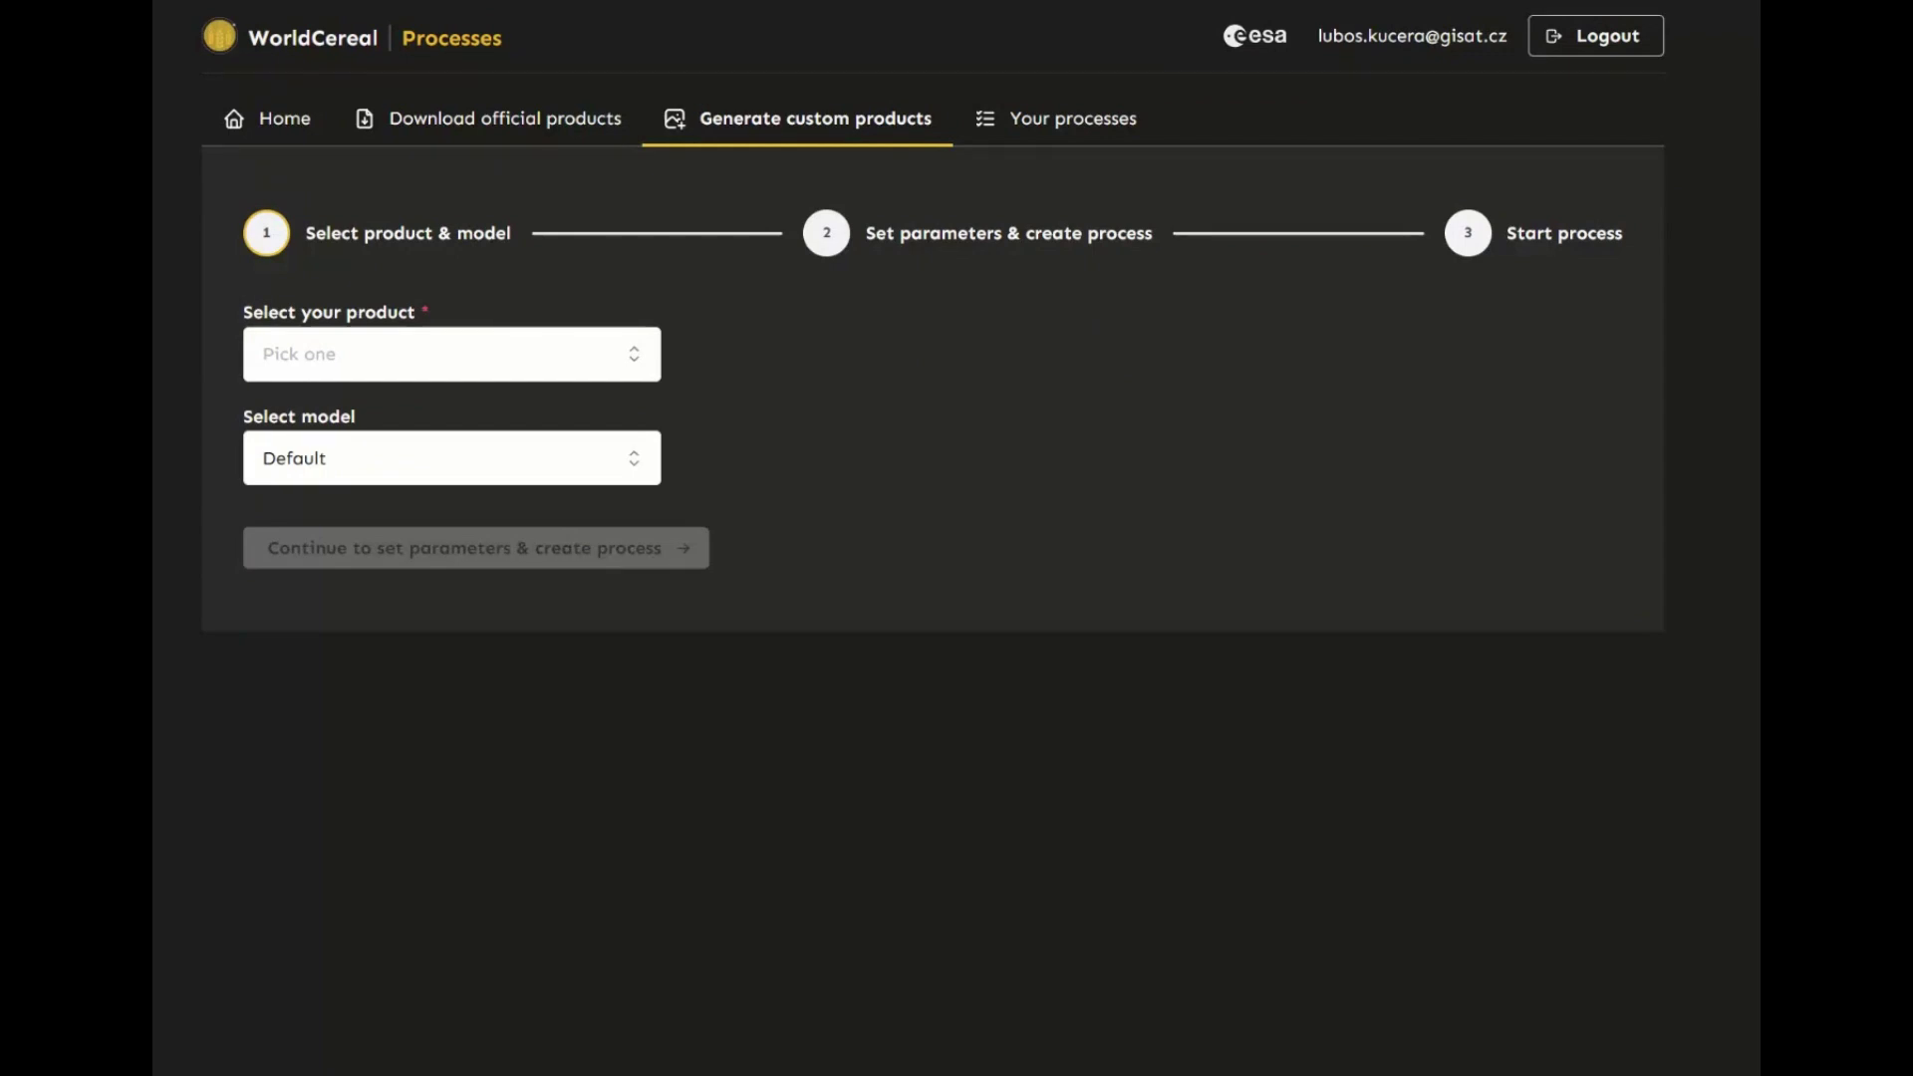
pyautogui.click(496, 377)
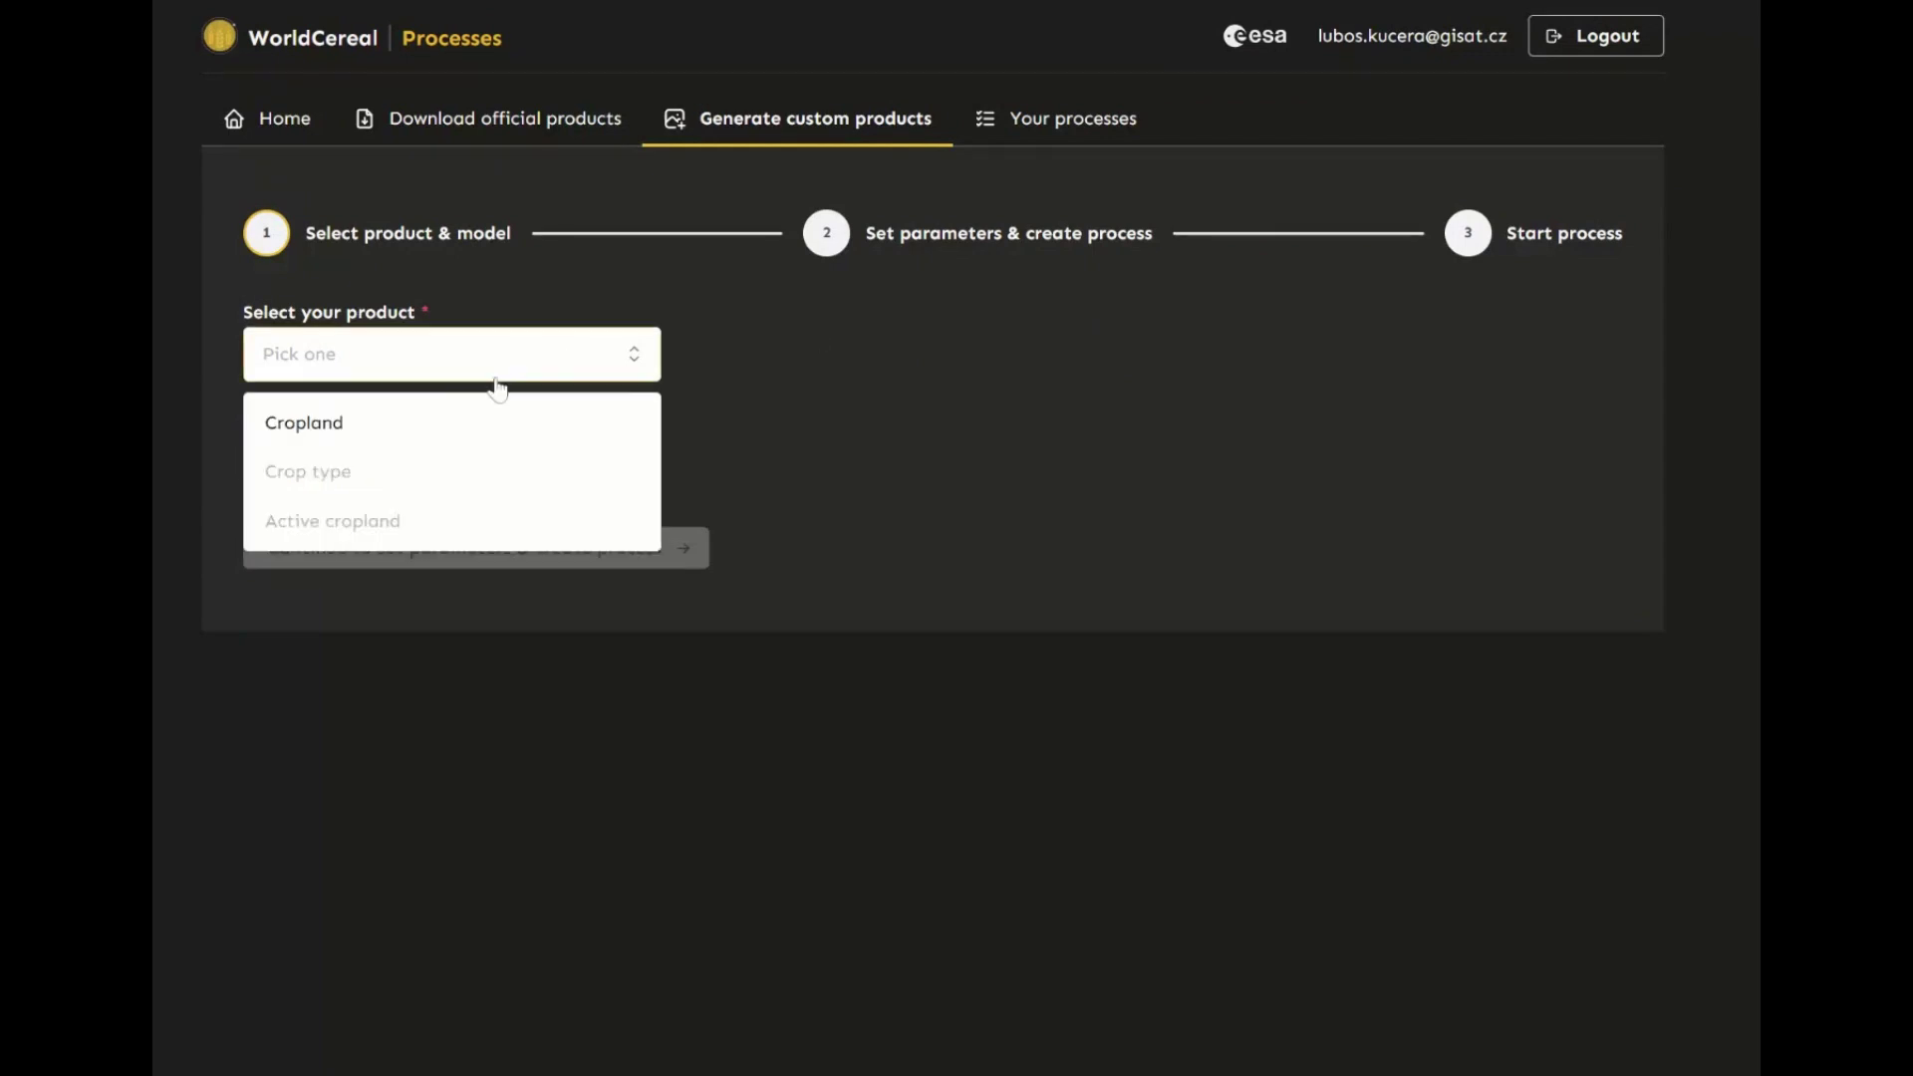
pyautogui.click(389, 425)
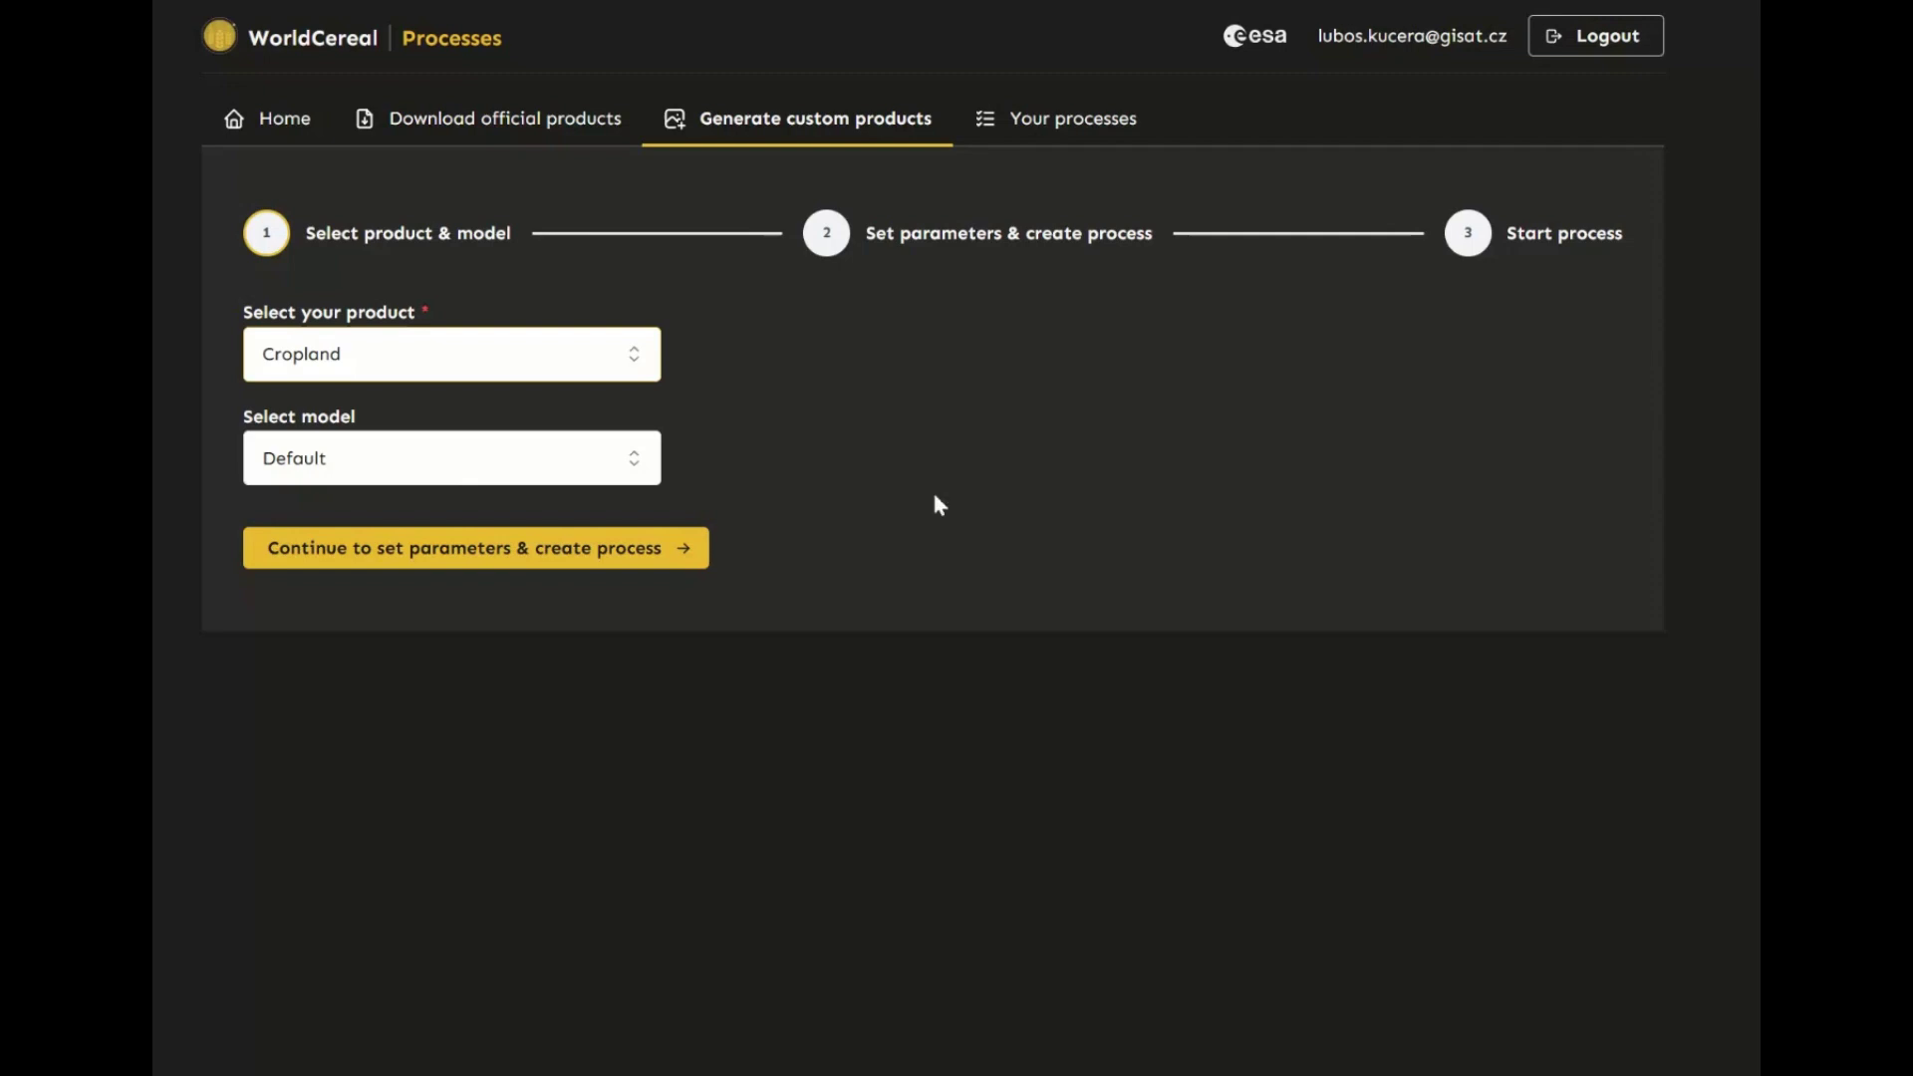
pyautogui.click(375, 558)
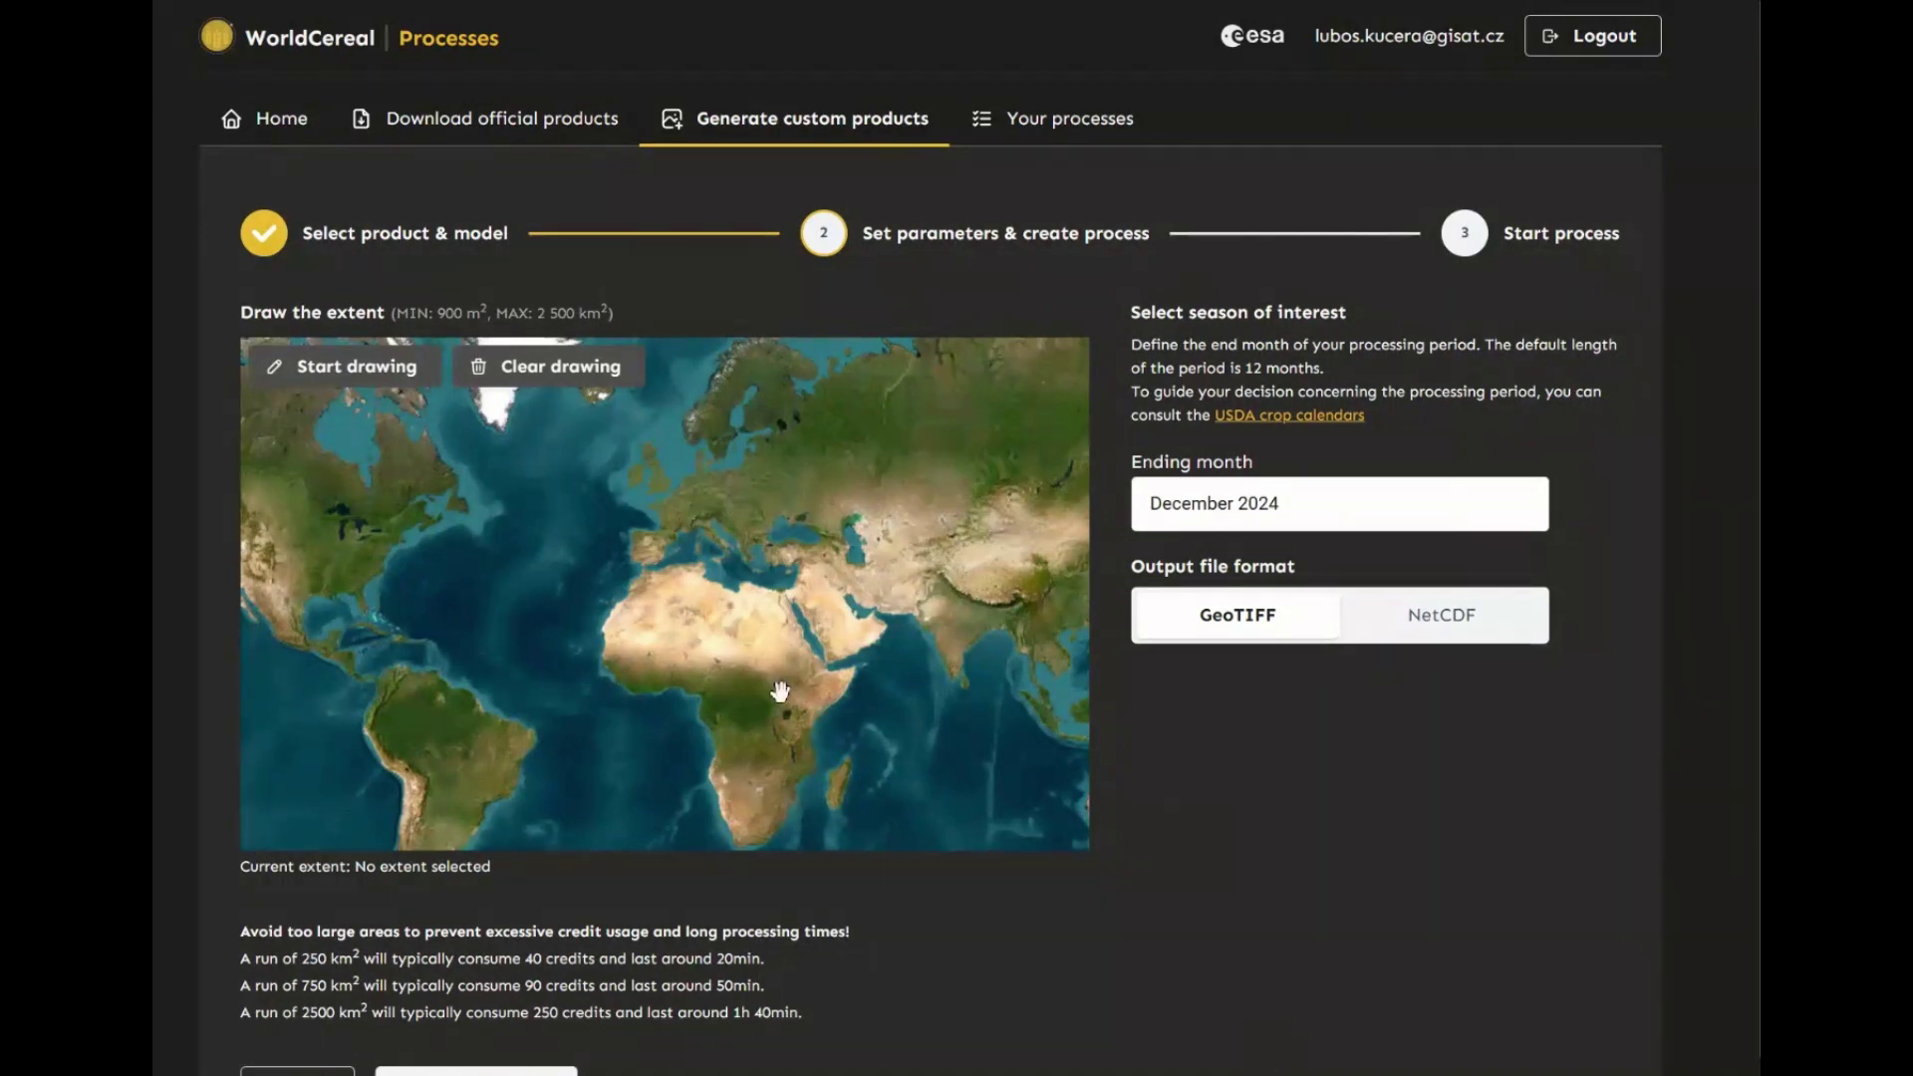
# Outline a rectangular extent of about 7,300 km² over the western edge of the Nile Delta
pyautogui.scroll(5, 733, 618)
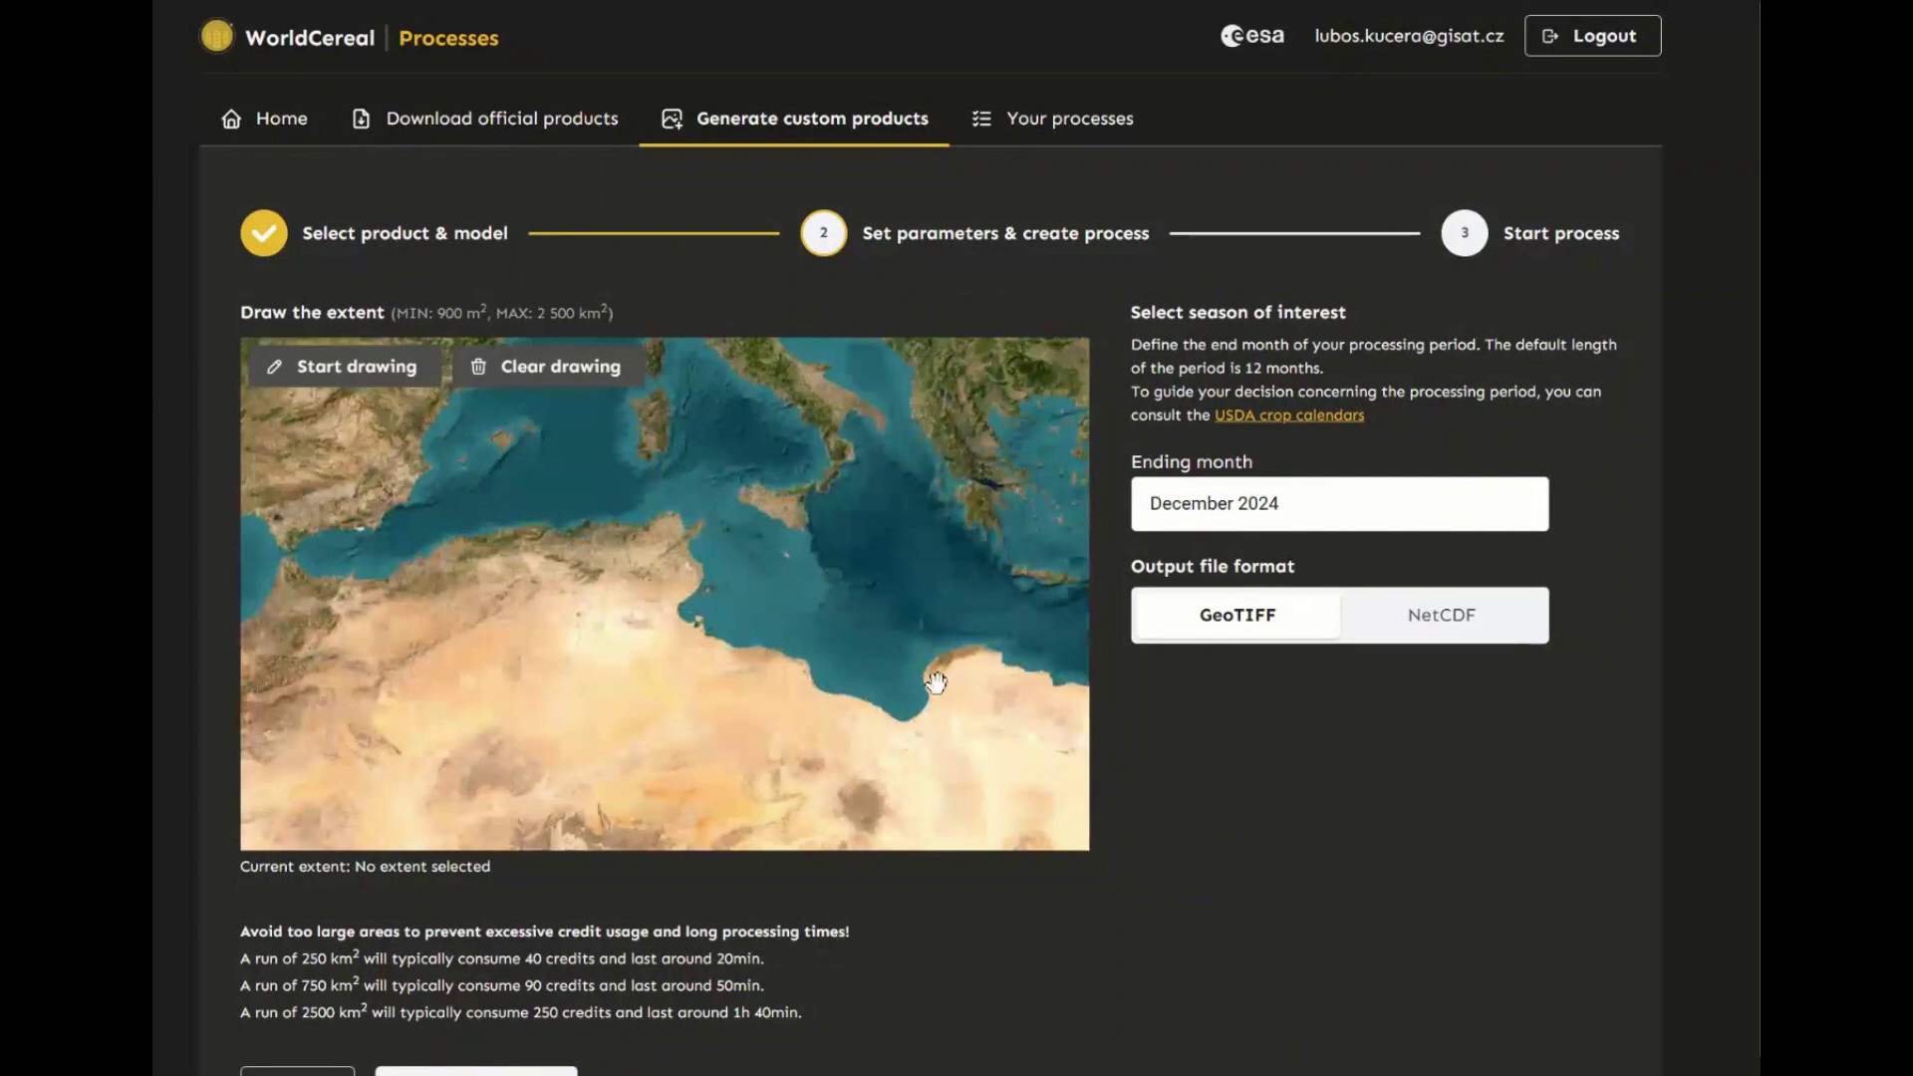
pyautogui.scroll(-2, 936, 683)
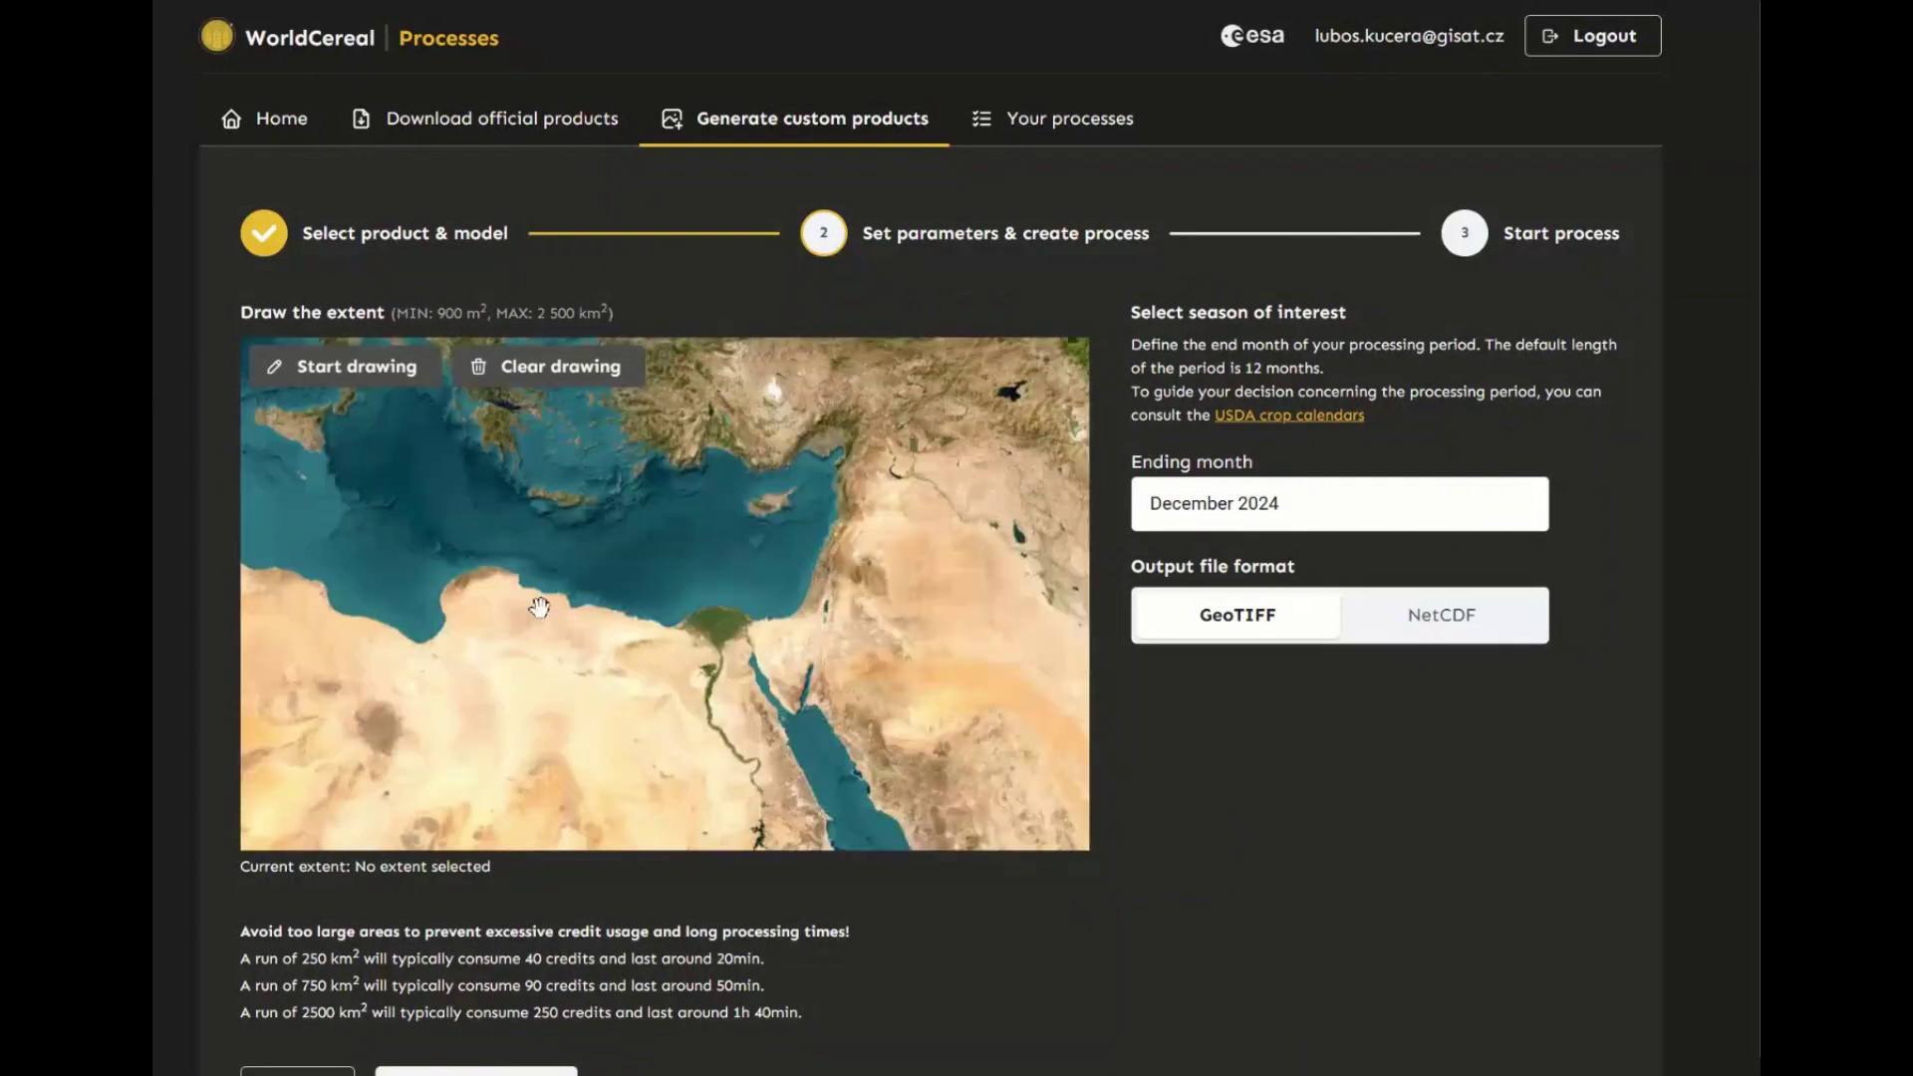
pyautogui.scroll(3, 694, 599)
pyautogui.scroll(2, 665, 571)
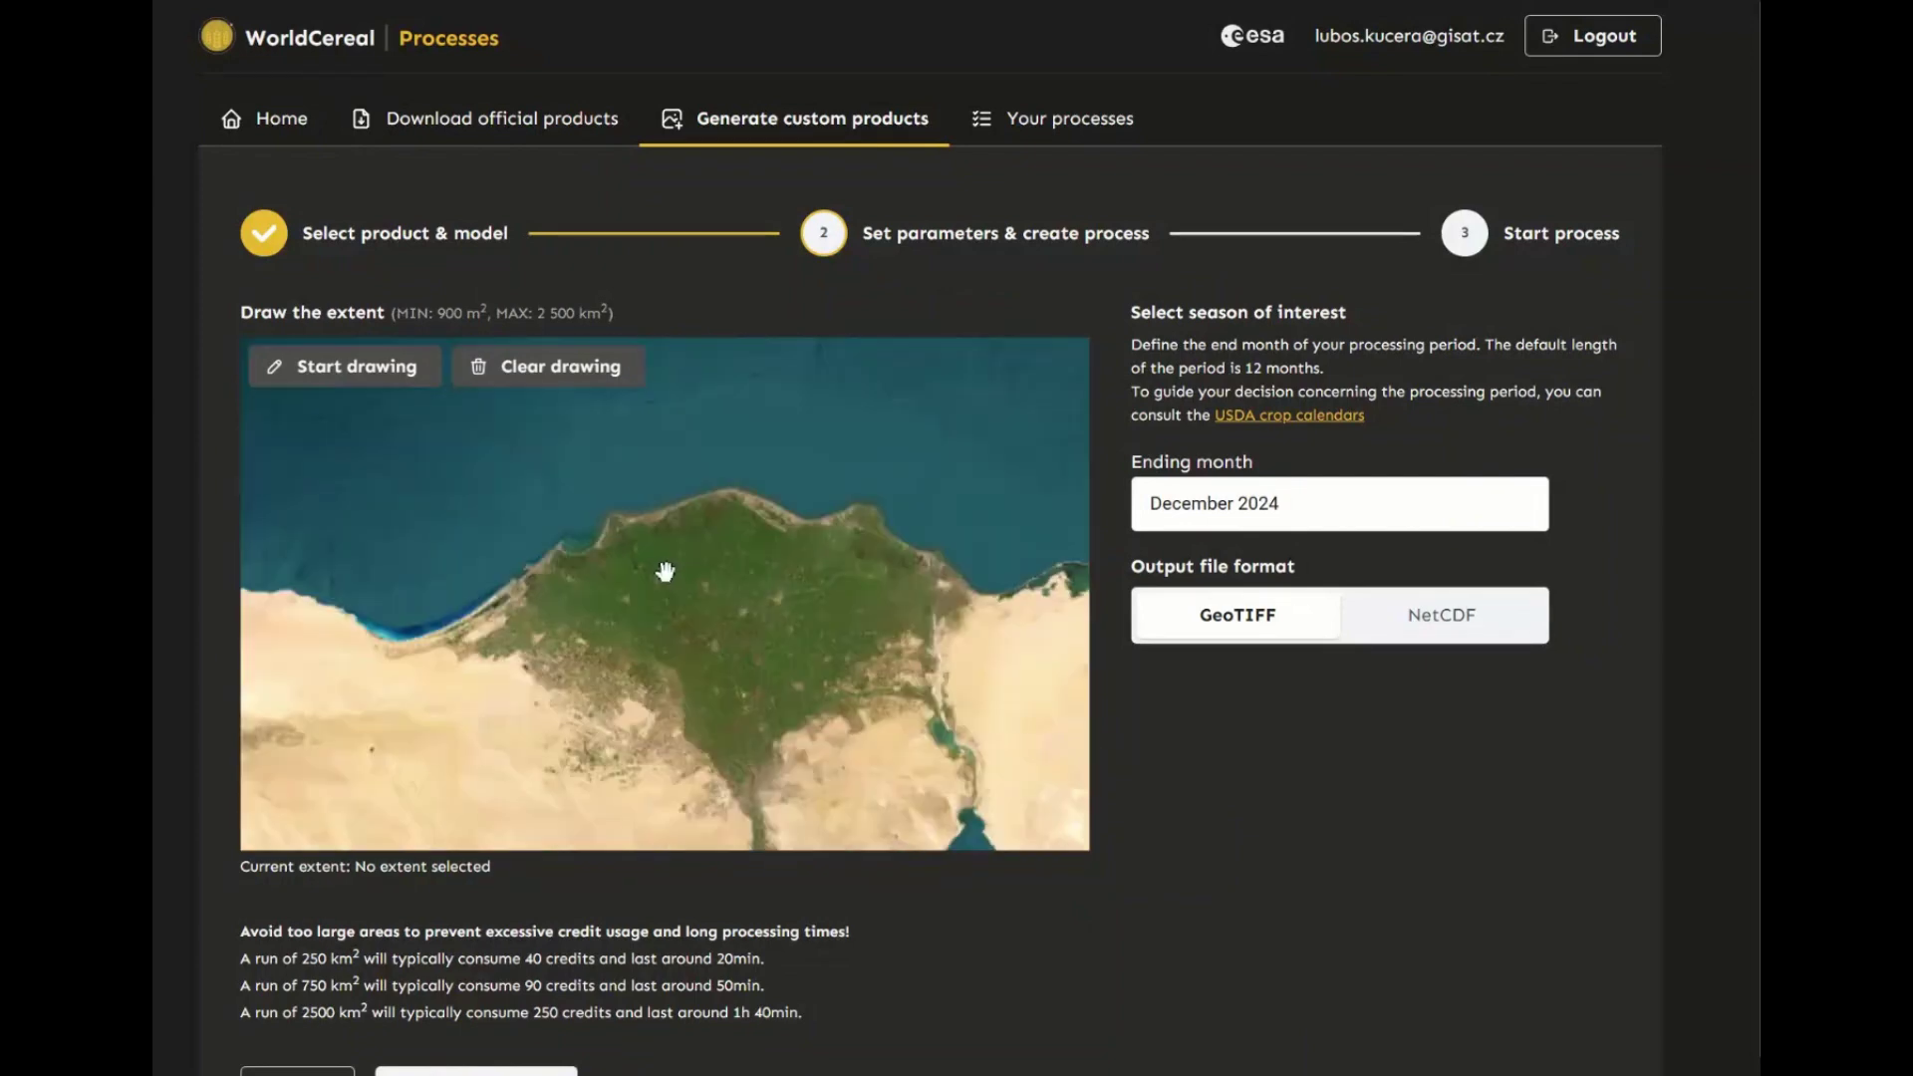
pyautogui.click(352, 372)
pyautogui.moveTo(478, 576); pyautogui.dragTo(652, 708)
# Shrink the Nile Delta extent from its east and north sides to about 1,670 km²
pyautogui.scroll(3, 567, 640)
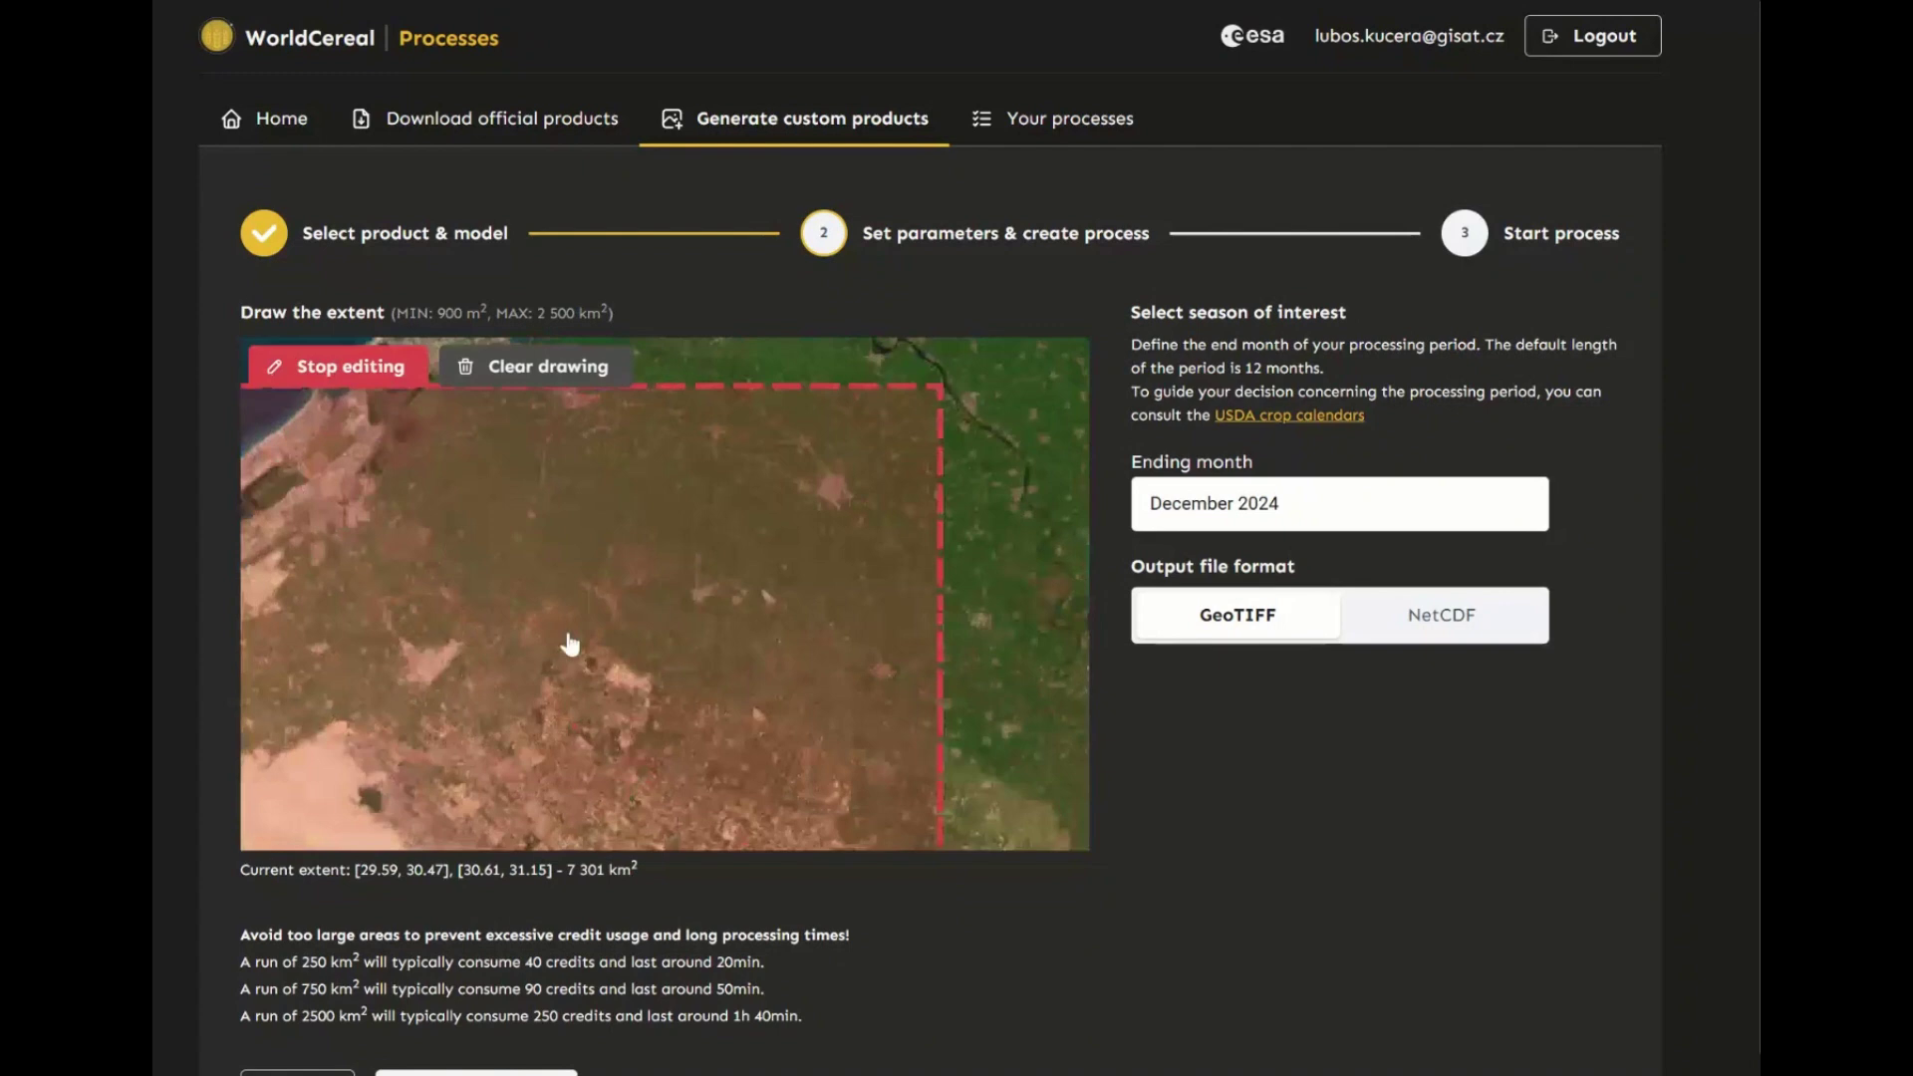
pyautogui.scroll(-2, 569, 642)
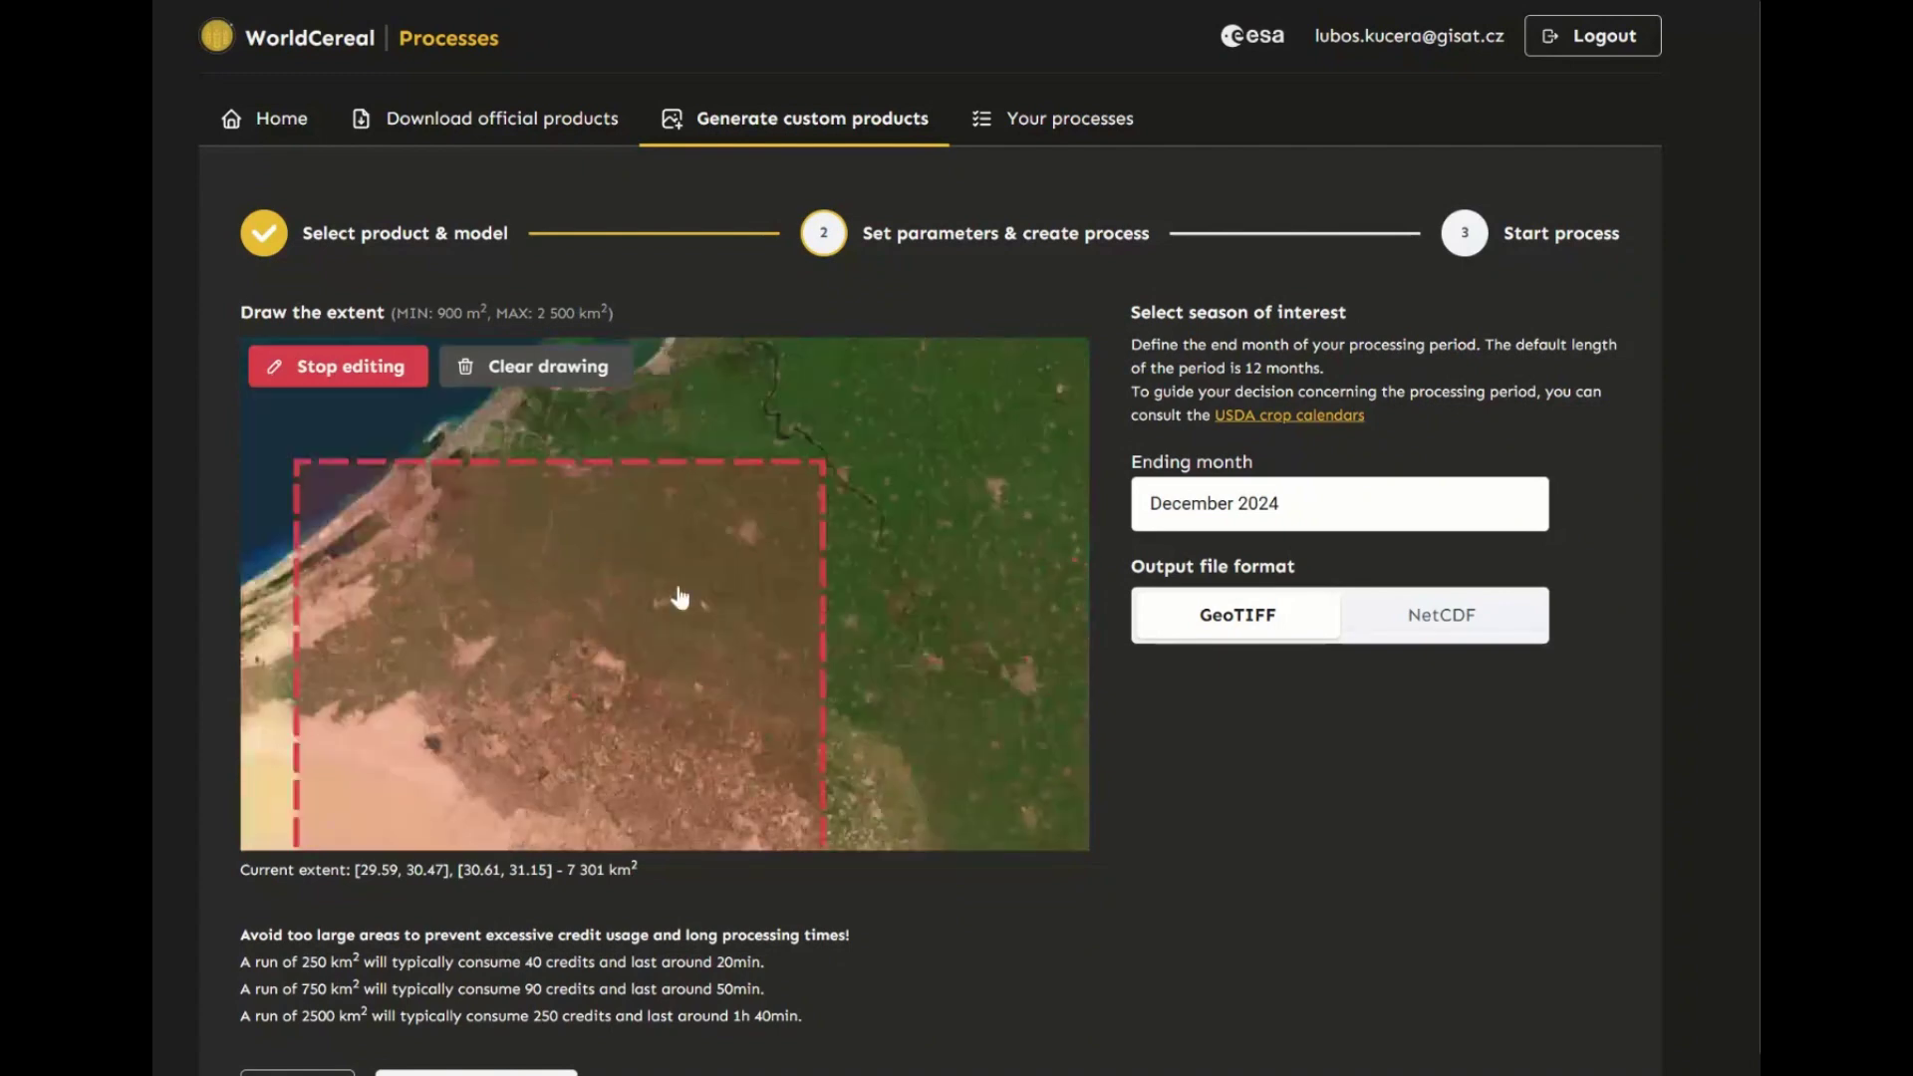
pyautogui.moveTo(911, 611); pyautogui.dragTo(935, 551)
pyautogui.moveTo(849, 605); pyautogui.dragTo(594, 588)
pyautogui.moveTo(502, 402); pyautogui.dragTo(504, 629)
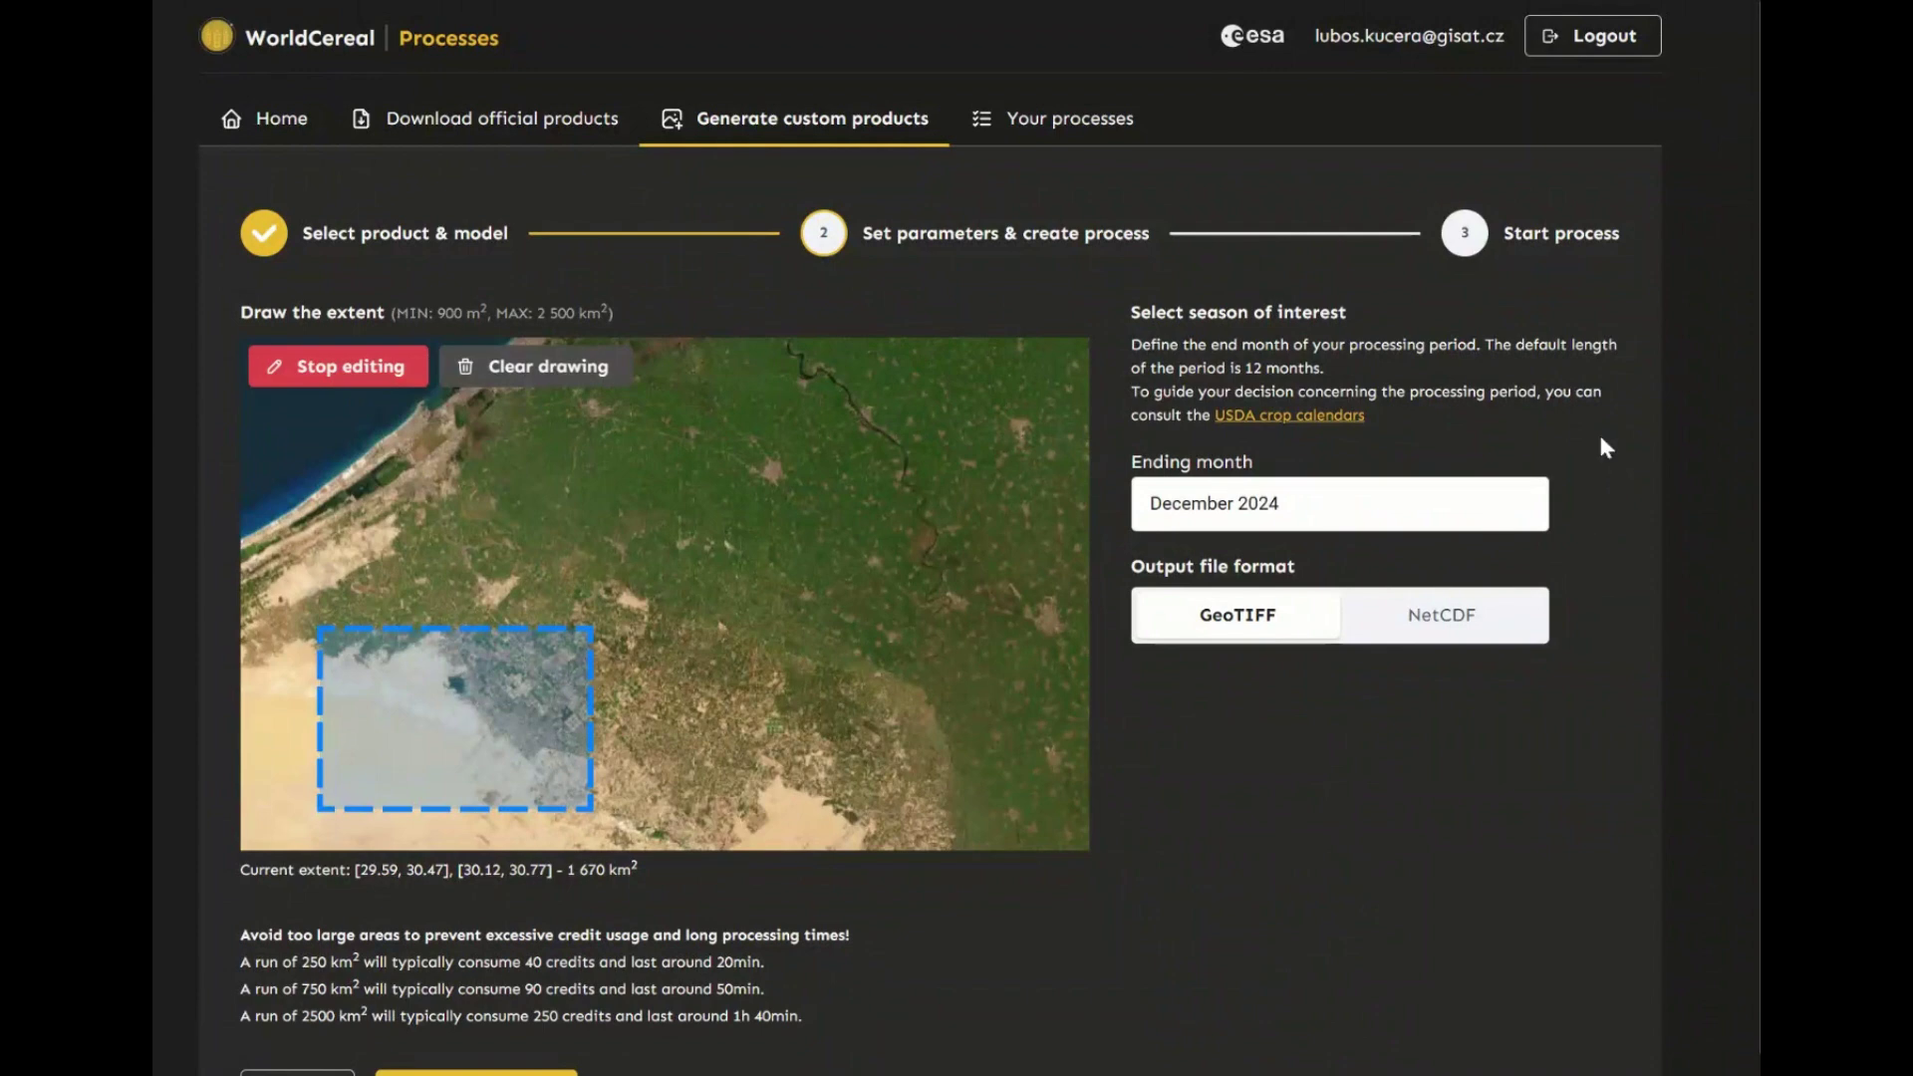
# Set the ending month to June 2024 and create the custom cropland process with GeoTIFF output
pyautogui.click(1250, 513)
pyautogui.click(1485, 709)
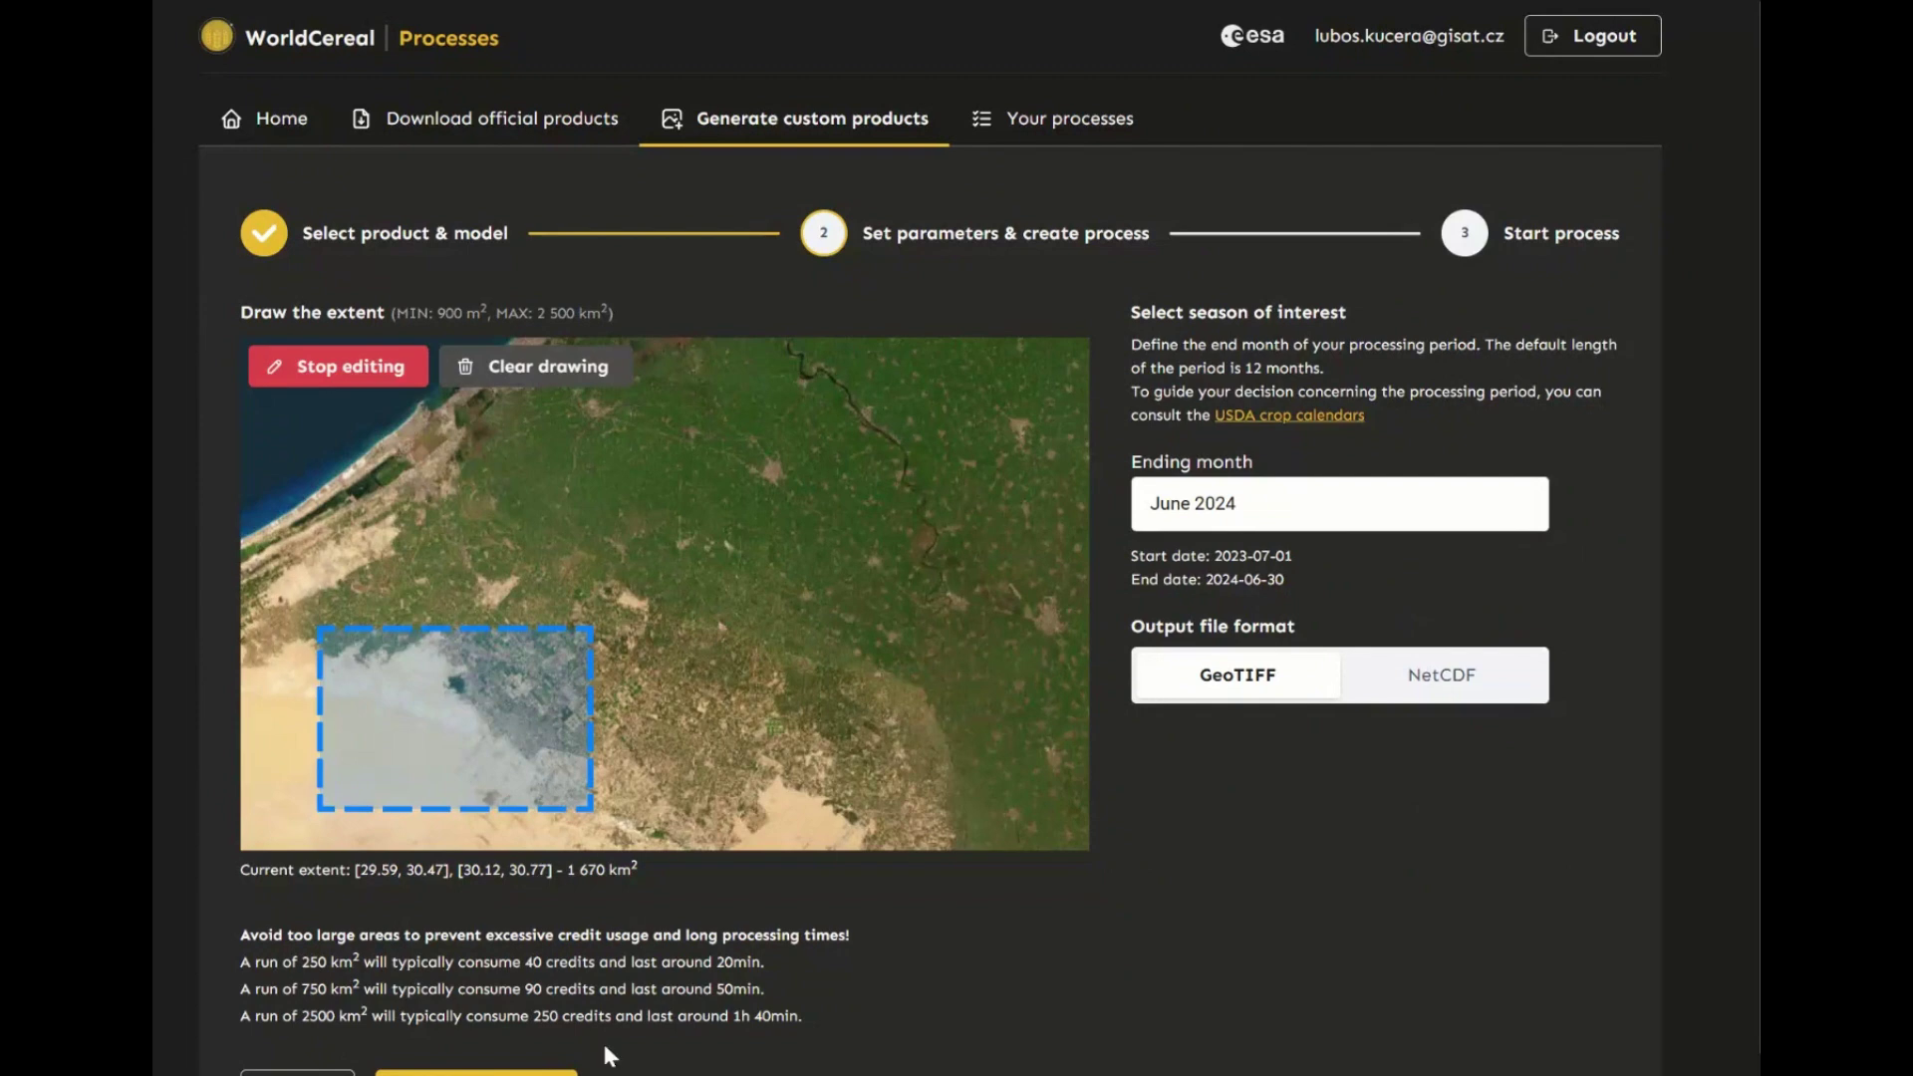
pyautogui.click(477, 1072)
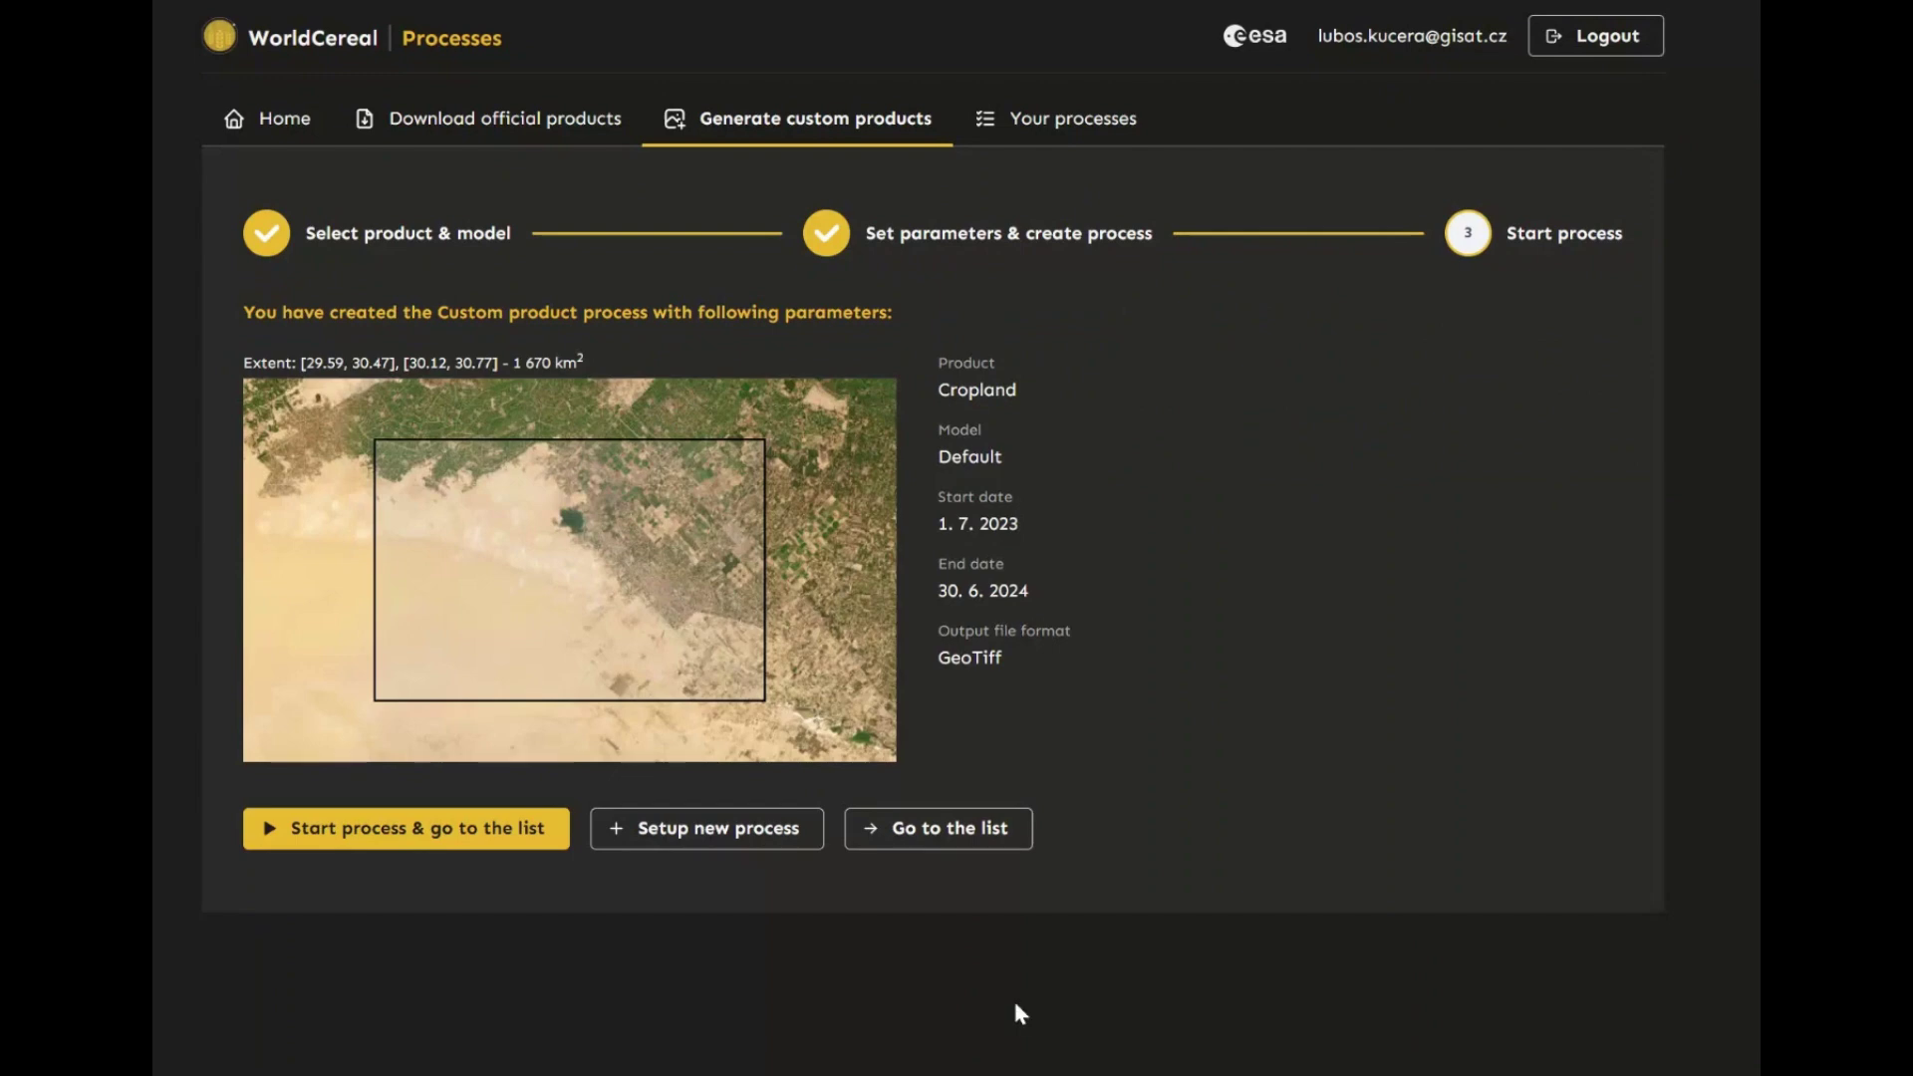
# Review the details of the finished Product process from 18. 3. 2025 14:00:19 in the process list, and return to the home page
pyautogui.click(950, 833)
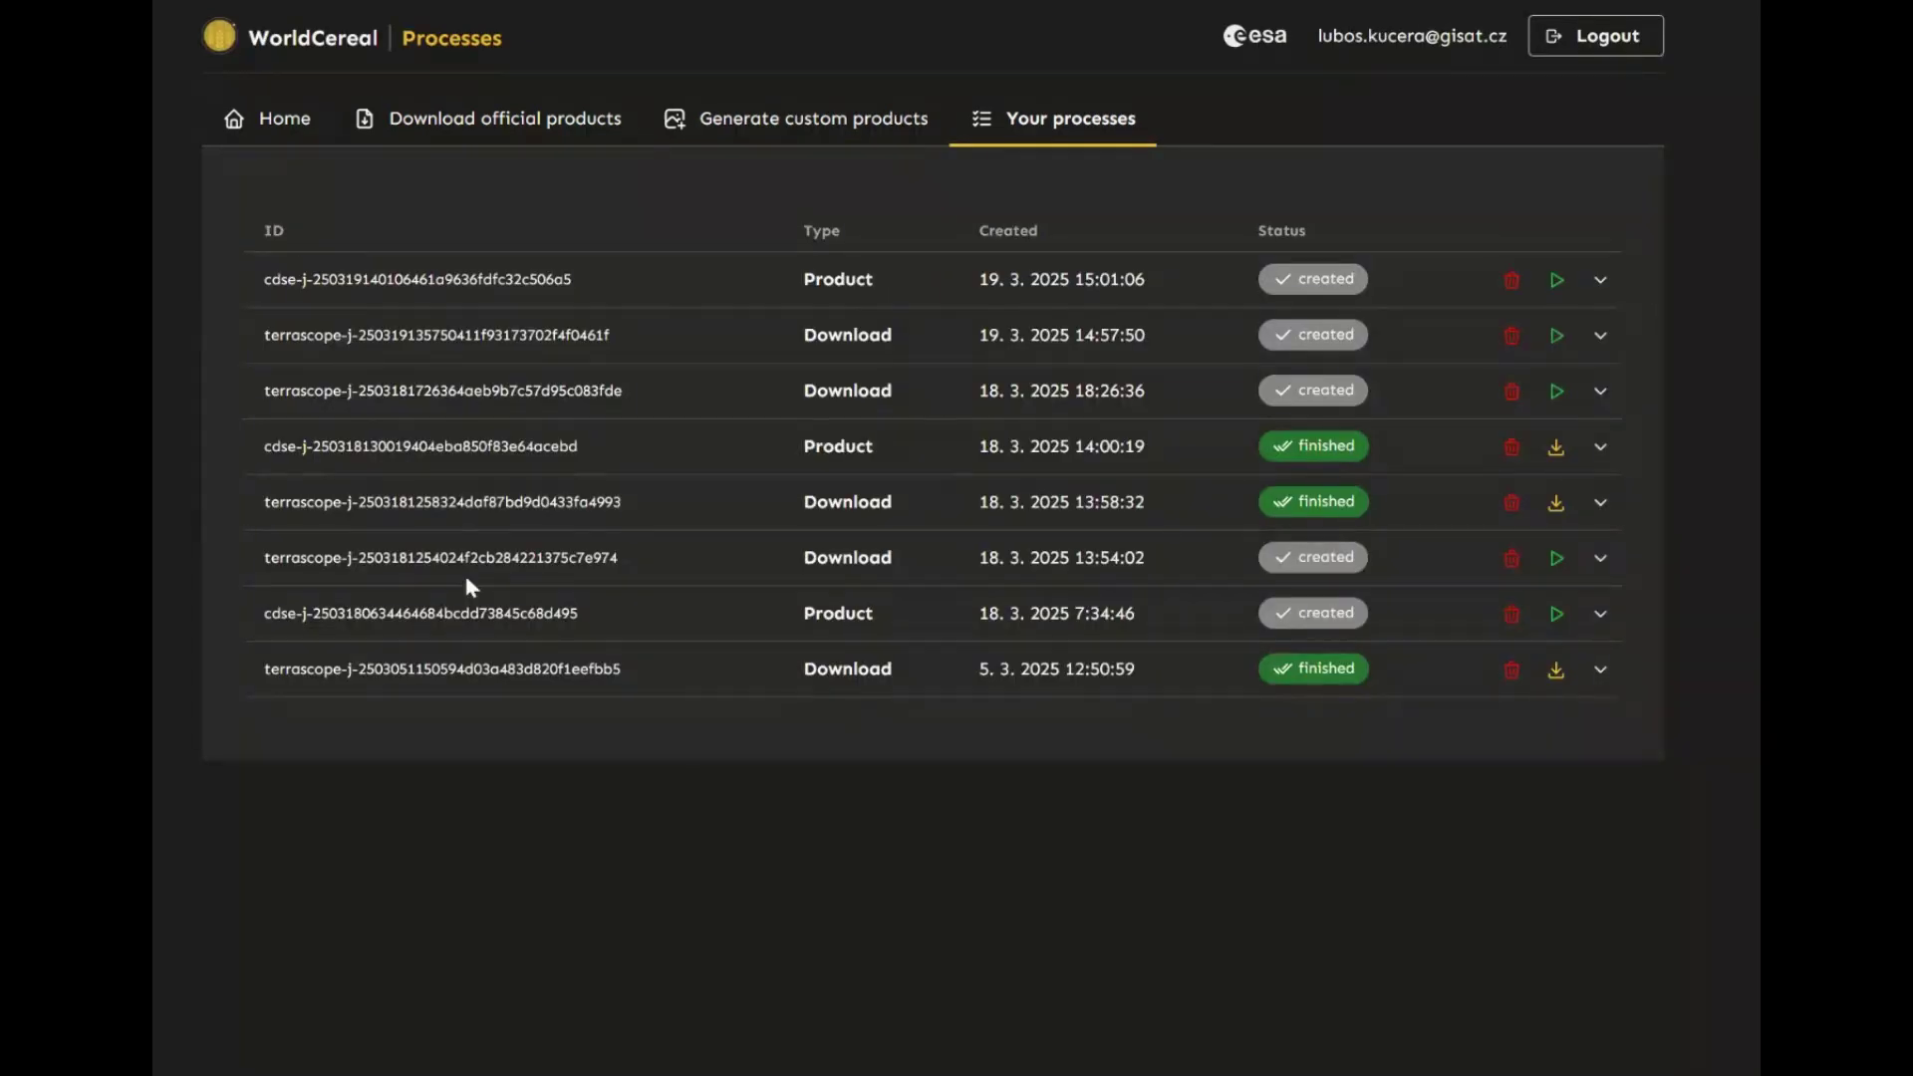
pyautogui.click(1599, 448)
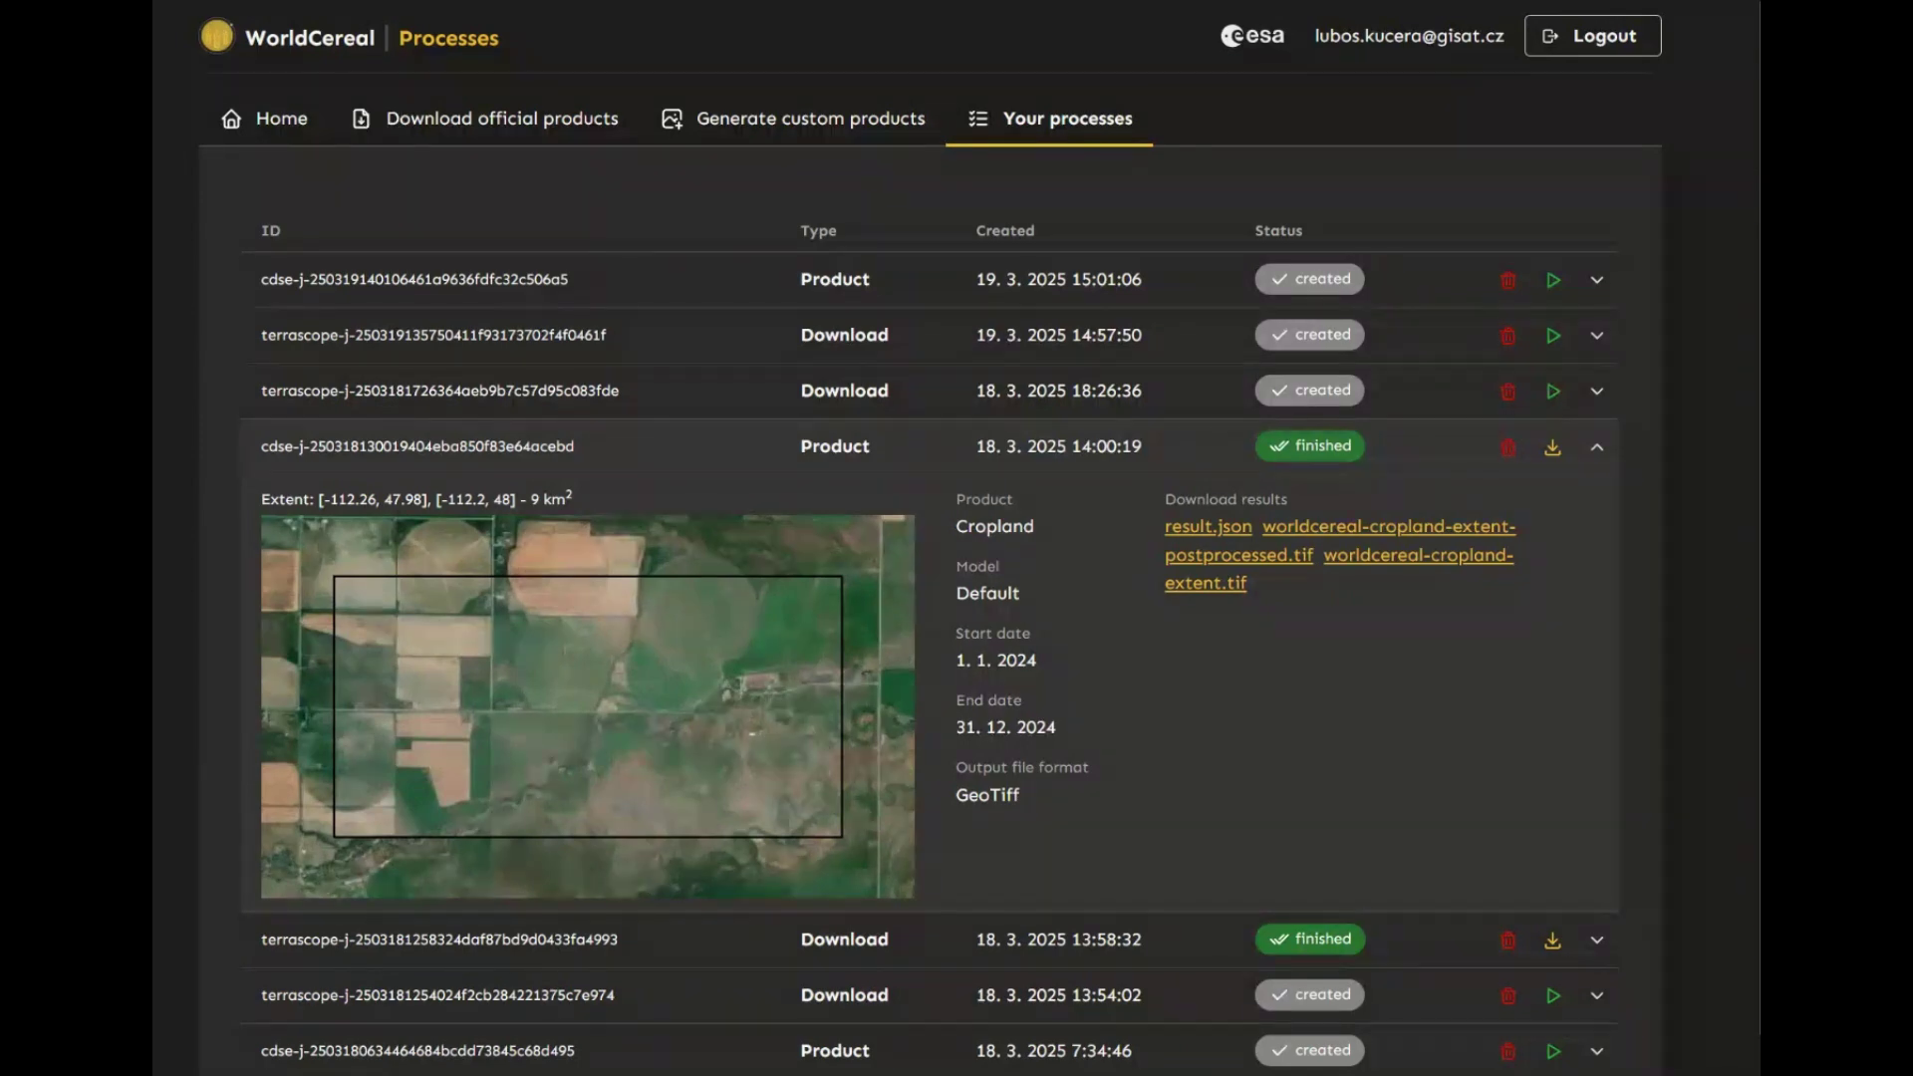
pyautogui.click(1597, 447)
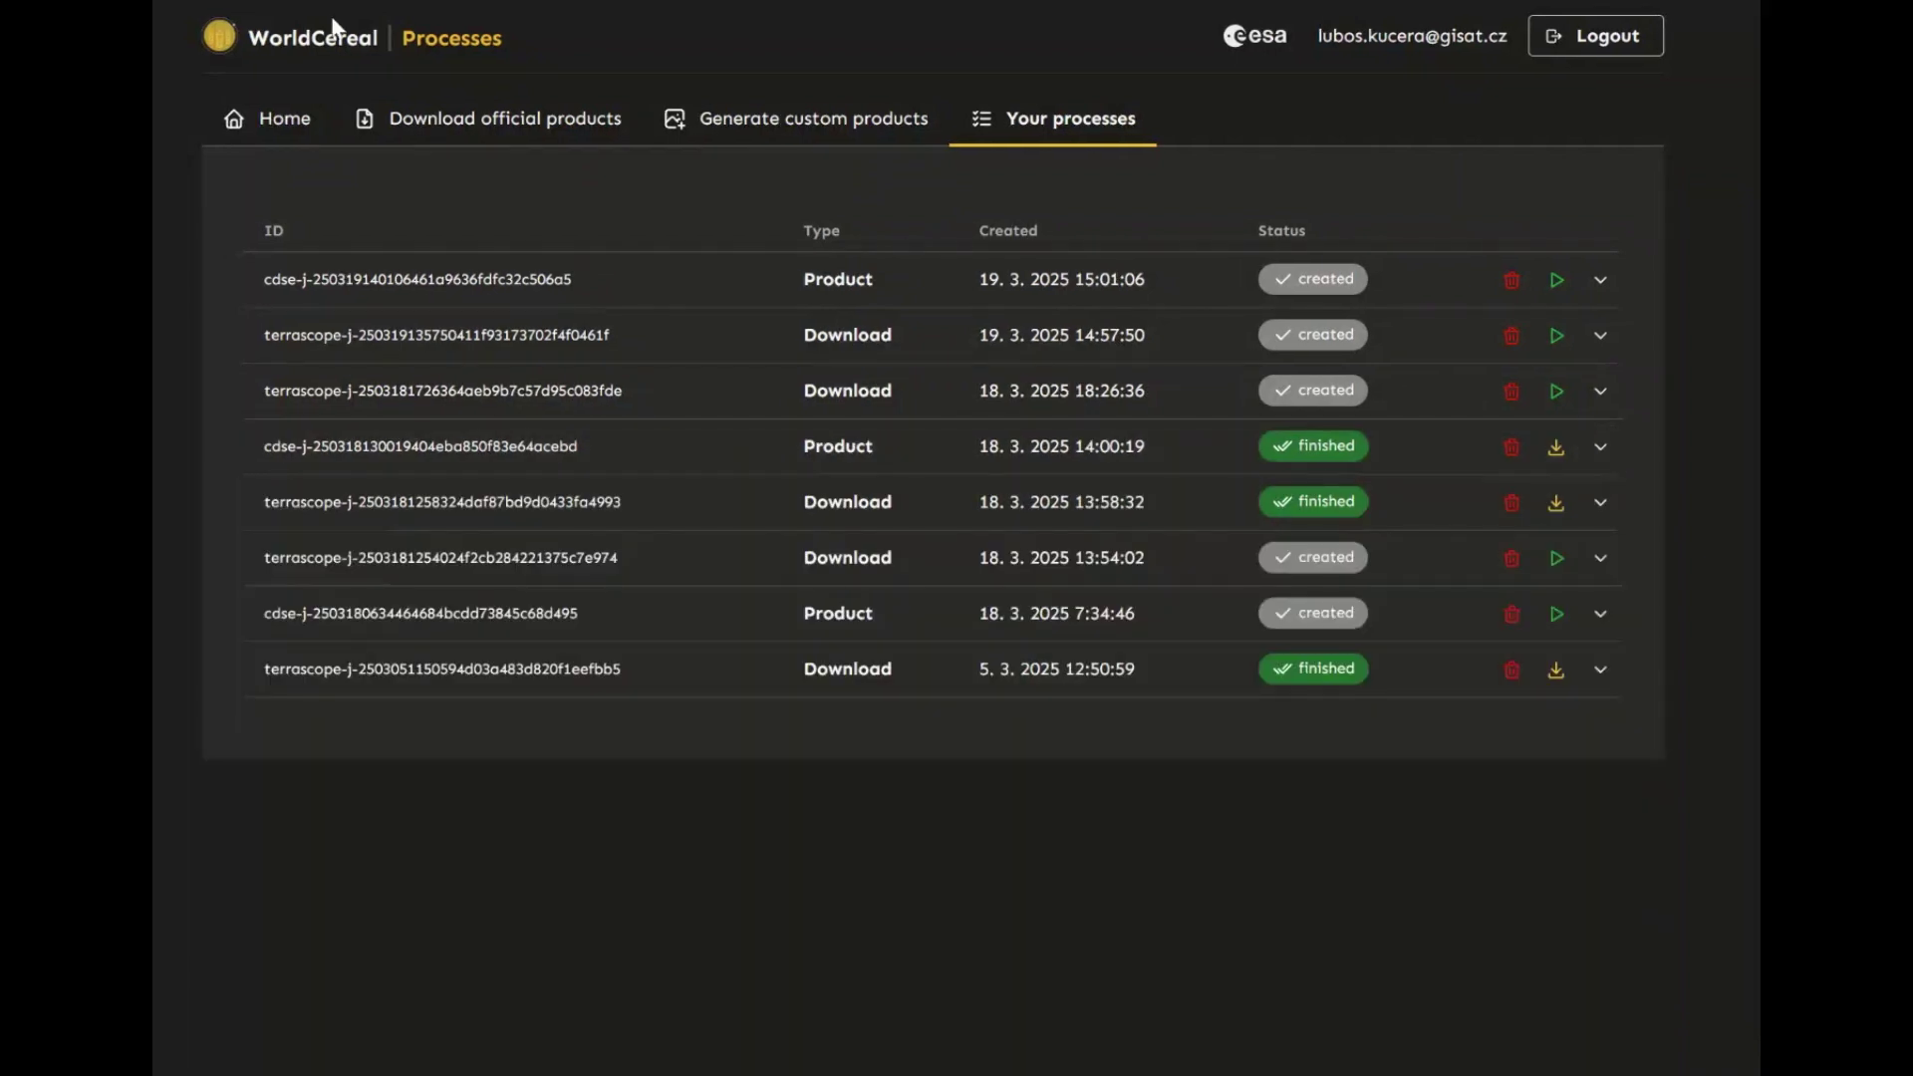
pyautogui.click(296, 127)
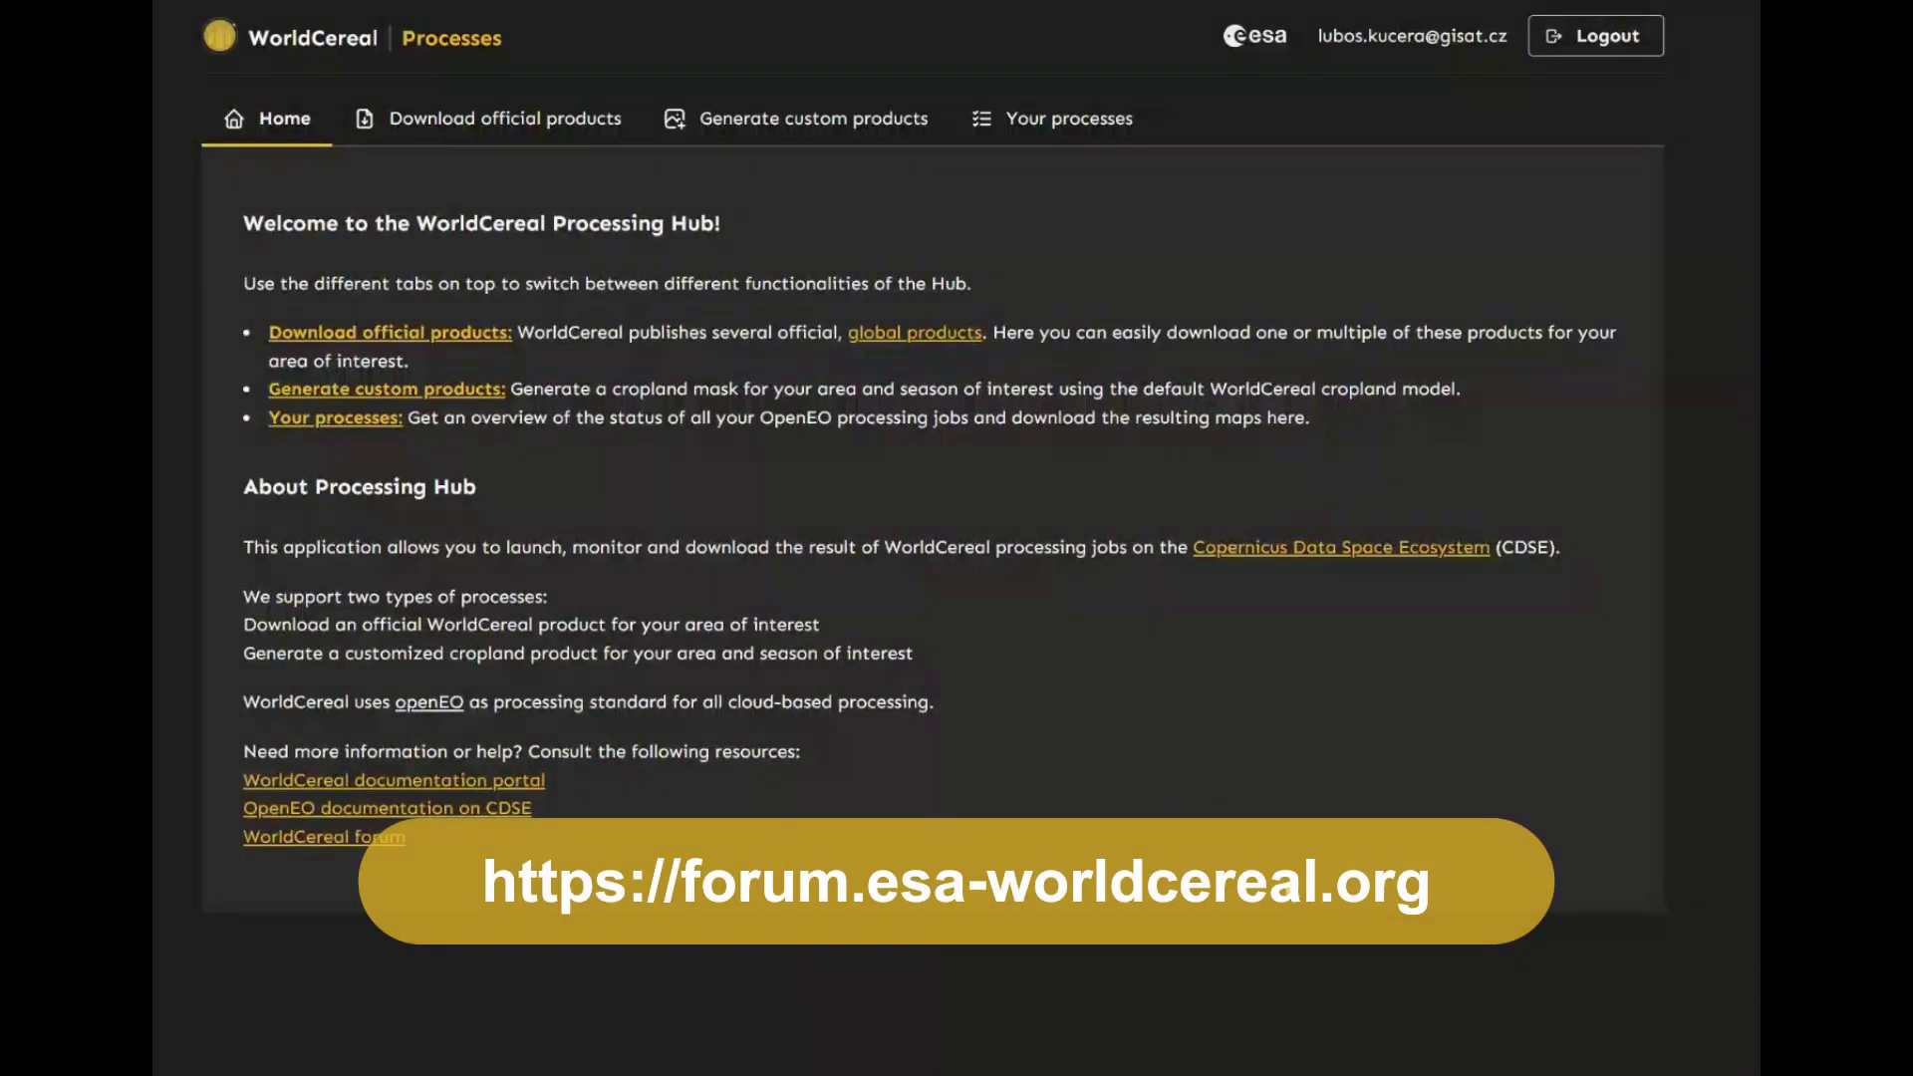